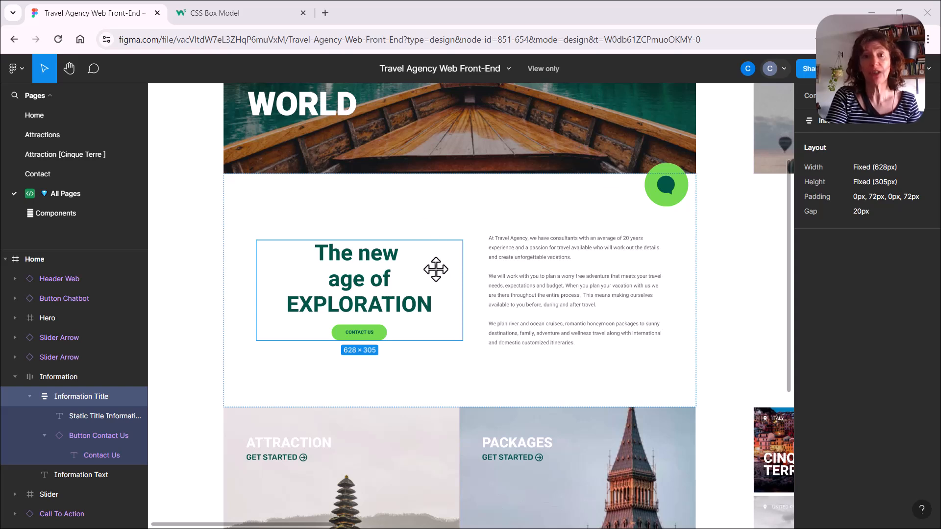
Inspect the Information section's layout properties in the design, and open the CSS Box Model reference to read about padding.
{"action": "left_click", "coordinate": [414, 221]}
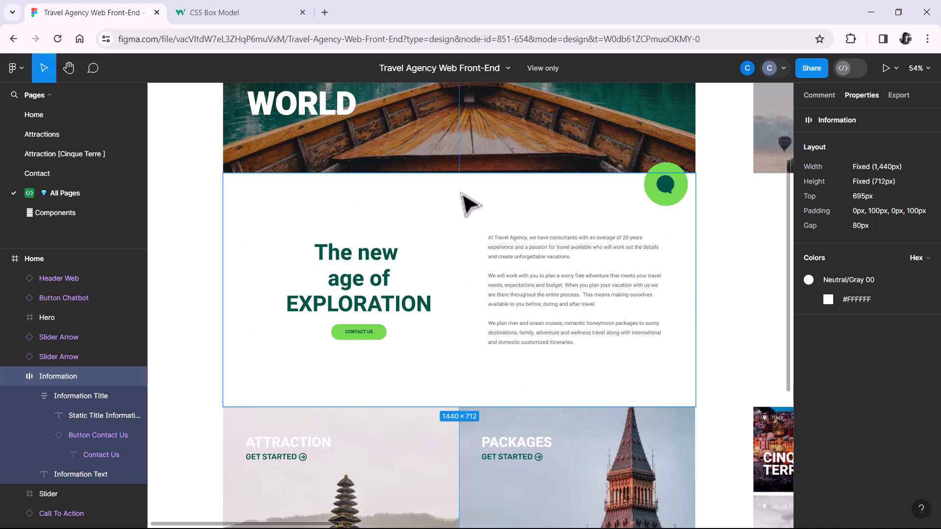
{"action": "left_click", "coordinate": [254, 15]}
{"action": "scroll", "coordinate": [437, 289], "scroll_direction": "down", "scroll_amount": 3}
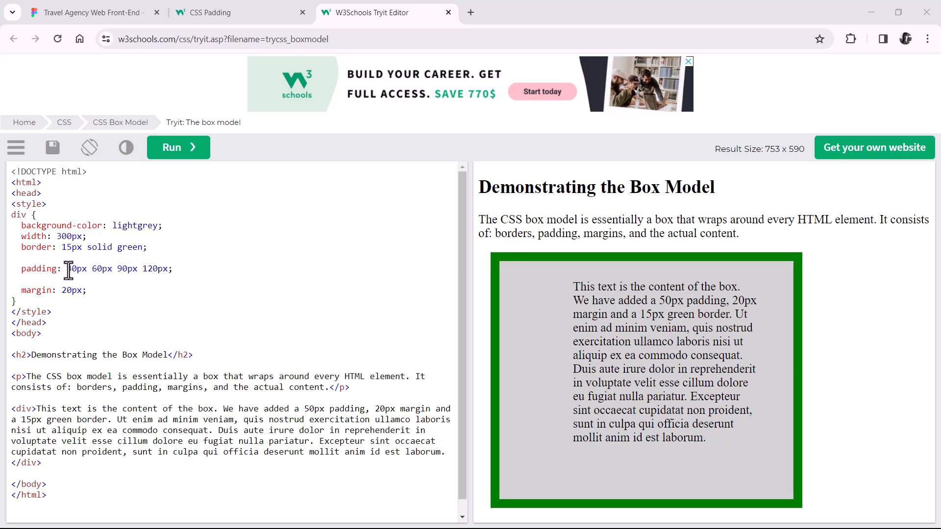
Highlight the padding declaration in the box model example and compare it with the CSS Padding reference page.
{"action": "left_click_drag", "start_coordinate": [21, 268], "coordinate": [173, 268]}
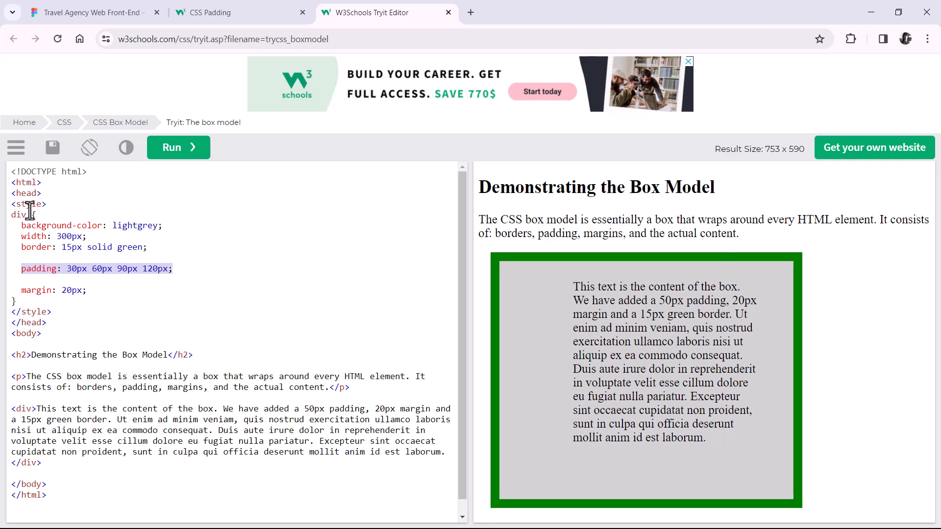
{"action": "left_click", "coordinate": [218, 15]}
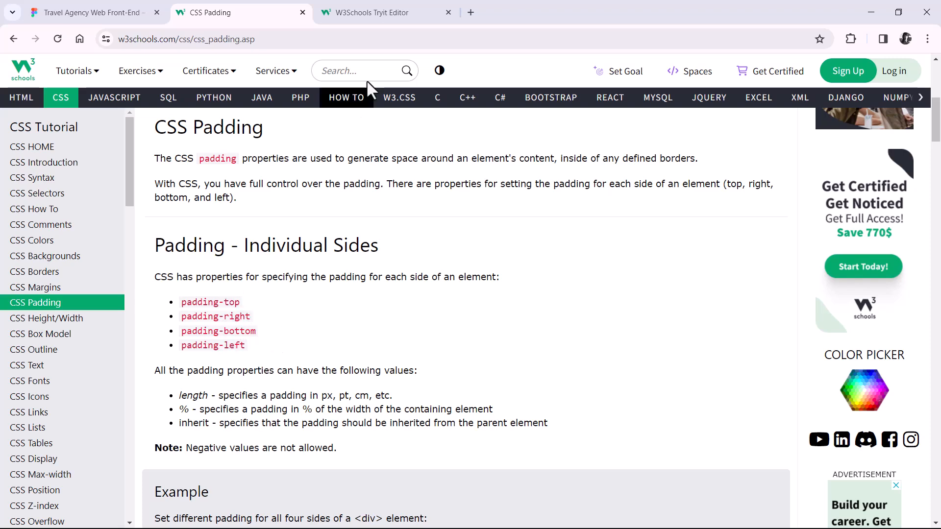
{"action": "left_click", "coordinate": [382, 17]}
Shorten the div's padding declaration to 30px 120px and run the box model example.
{"action": "left_click", "coordinate": [79, 296]}
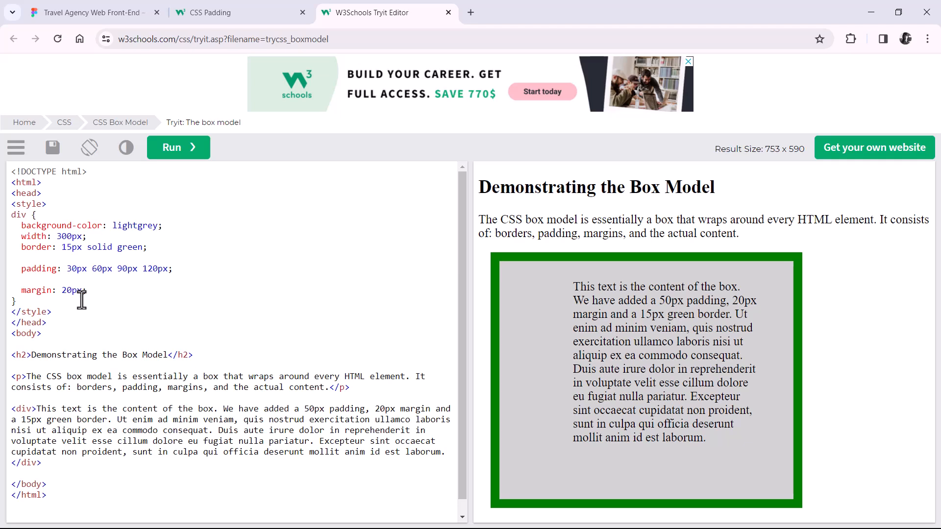
{"action": "key", "text": "ctrl+shift+Right"}
{"action": "key", "text": "ctrl+shift+Right"}
{"action": "key", "text": "shift+Left"}
{"action": "key", "text": "shift+Right"}
{"action": "key", "text": "shift+Right"}
{"action": "key", "text": "shift+Right"}
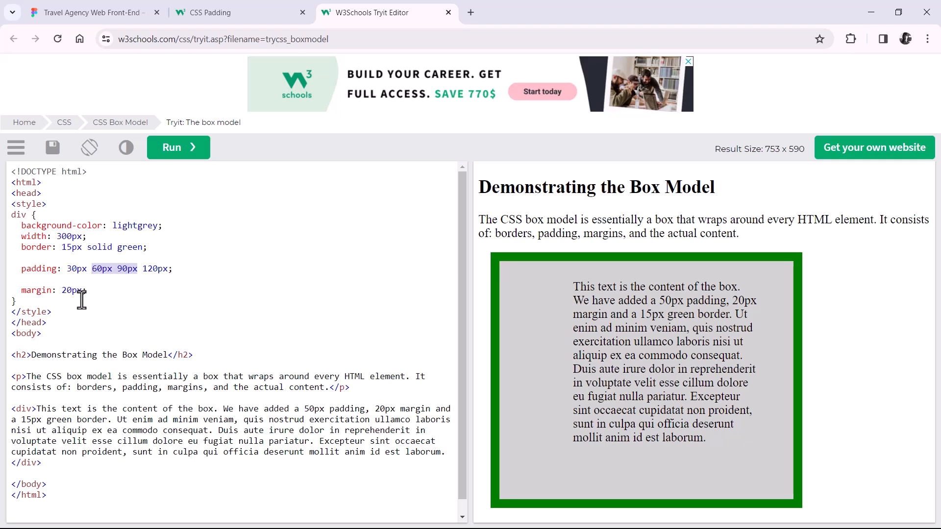
{"action": "key", "text": "BackSpace"}
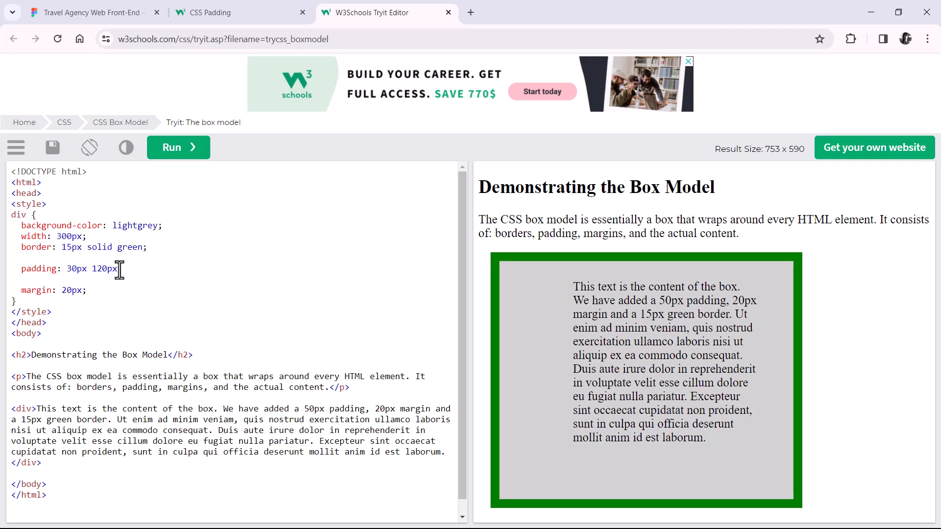
{"action": "left_click", "coordinate": [185, 156]}
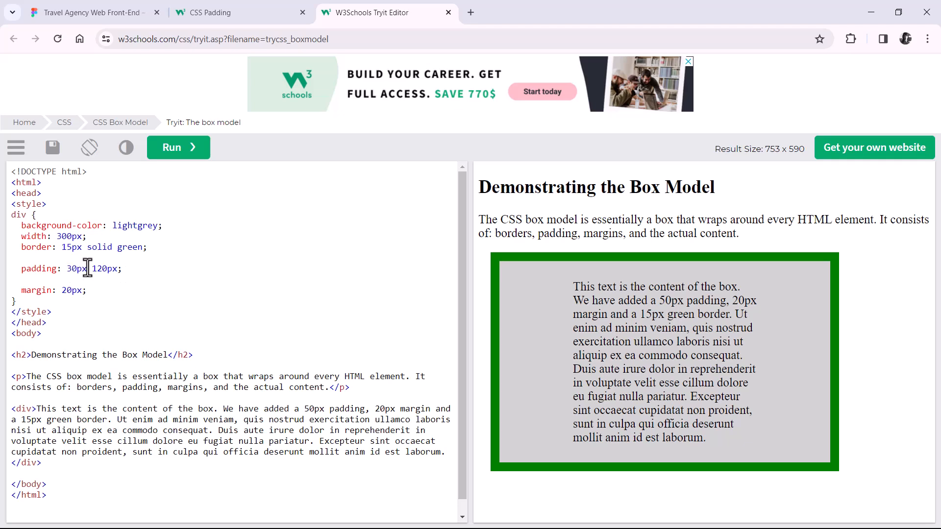
Reduce the div's padding declaration to a single value and rerun the example.
{"action": "left_click_drag", "start_coordinate": [93, 271], "coordinate": [70, 270]}
{"action": "key", "text": "BackSpace"}
{"action": "left_click", "coordinate": [174, 147]}
{"action": "scroll", "coordinate": [676, 324], "scroll_direction": "down", "scroll_amount": 2}
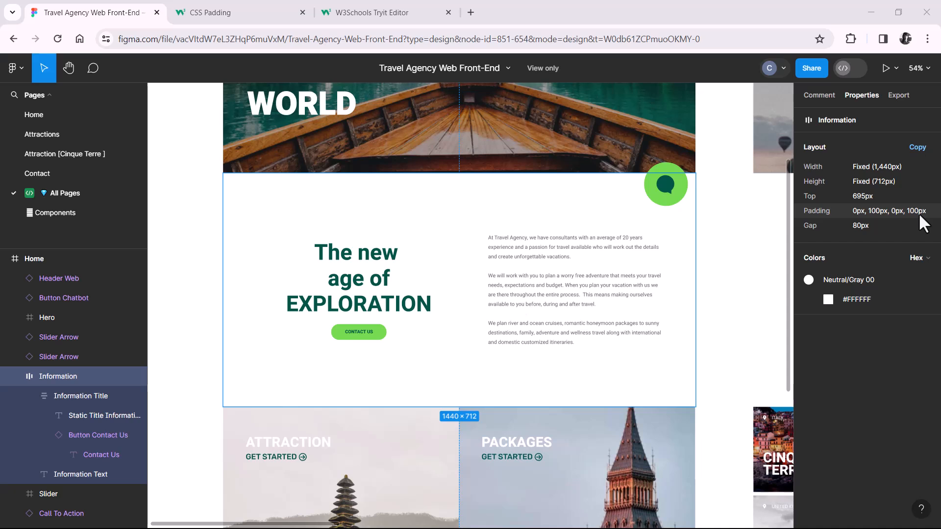
In the Figma design, measure the distances from the Information Title and the Information Text to the edges of the Information frame.
{"action": "left_click", "coordinate": [343, 257]}
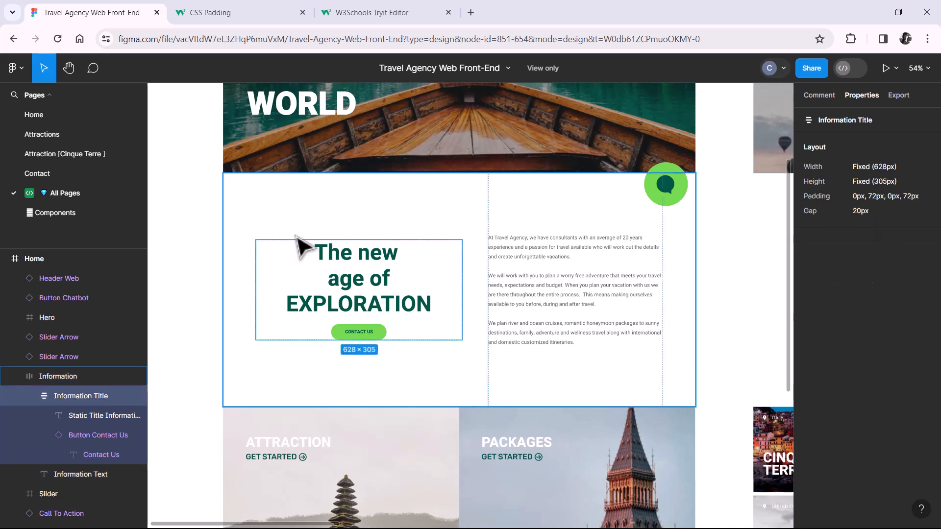
{"action": "key", "text": "alt"}
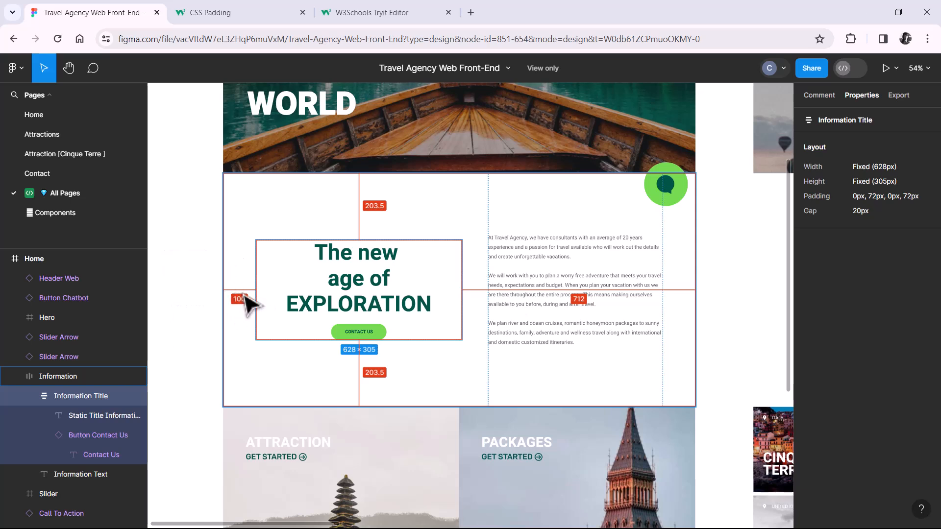
{"action": "left_click", "coordinate": [539, 286]}
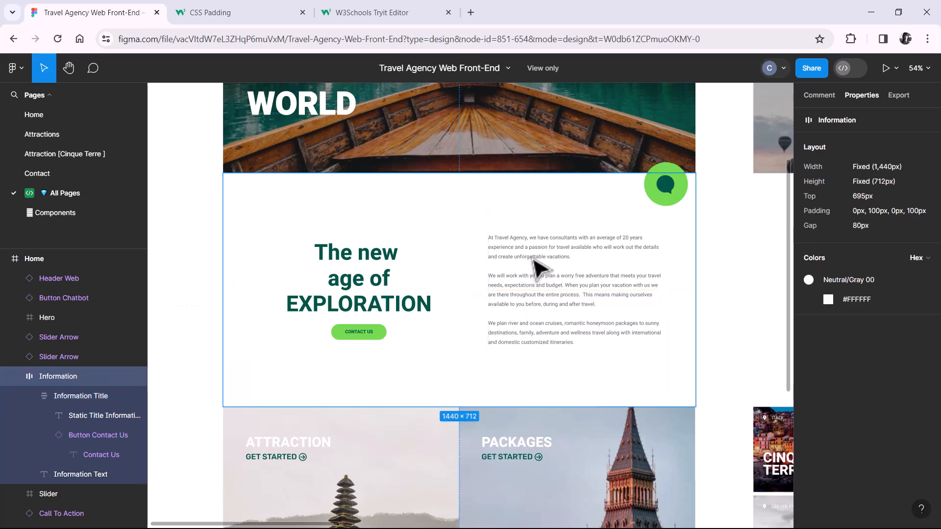
{"action": "left_click", "coordinate": [539, 257]}
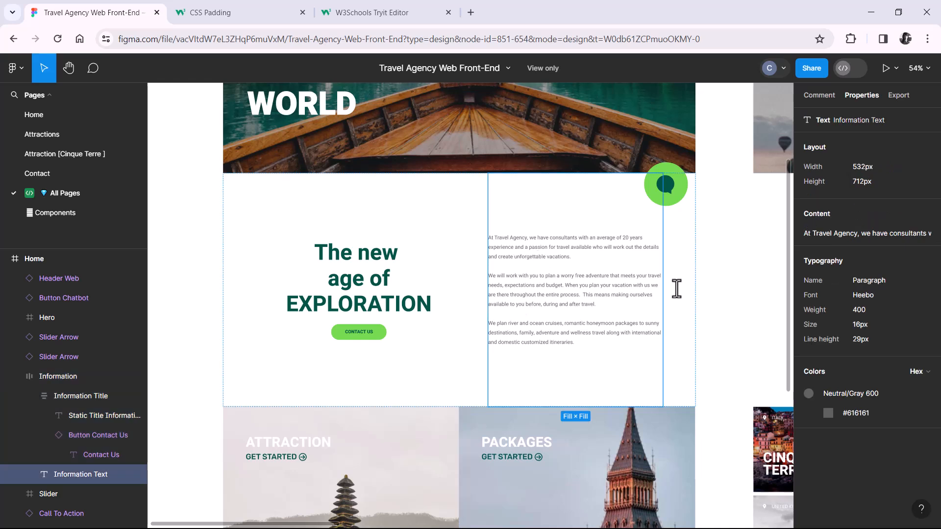
{"action": "key", "text": "alt"}
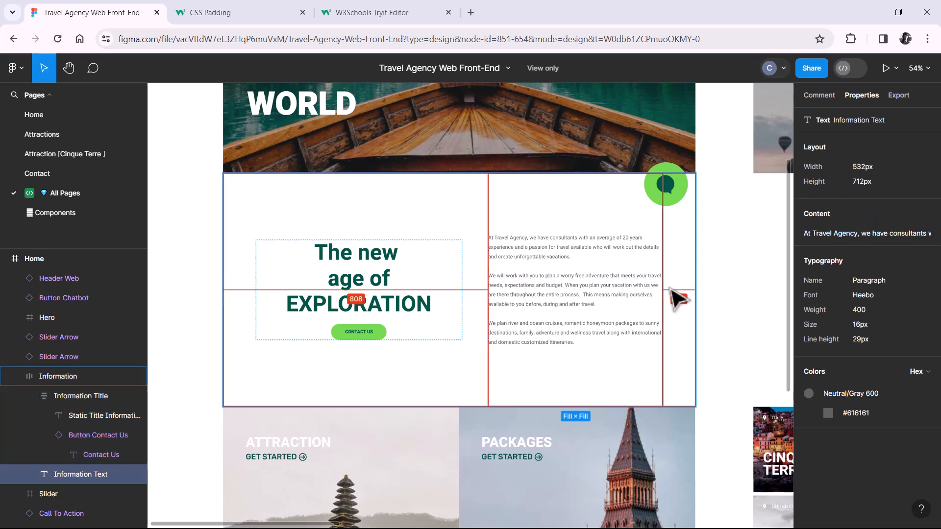
Examine the Information frame's layout properties and remeasure the Information Title's spacing inside it.
{"action": "left_click", "coordinate": [431, 216]}
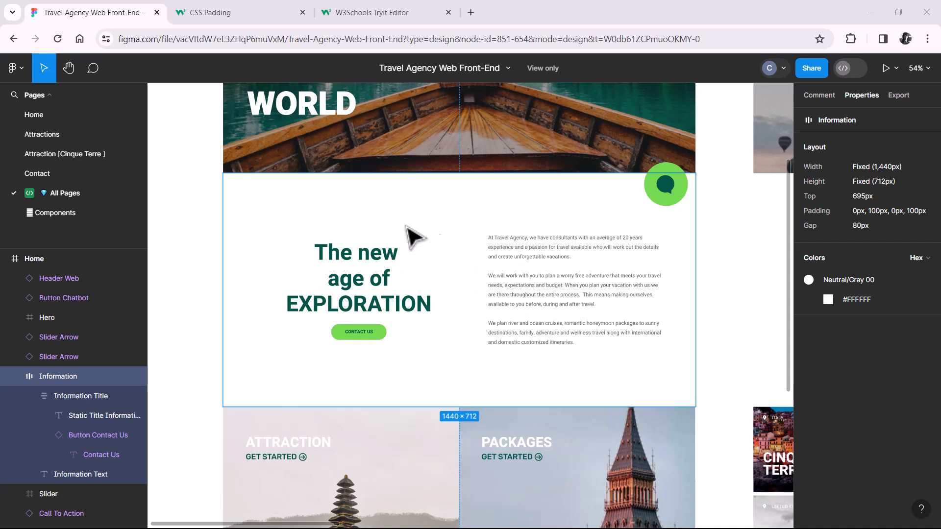
{"action": "left_click", "coordinate": [367, 289]}
{"action": "left_click", "coordinate": [275, 263]}
{"action": "key", "text": "alt"}
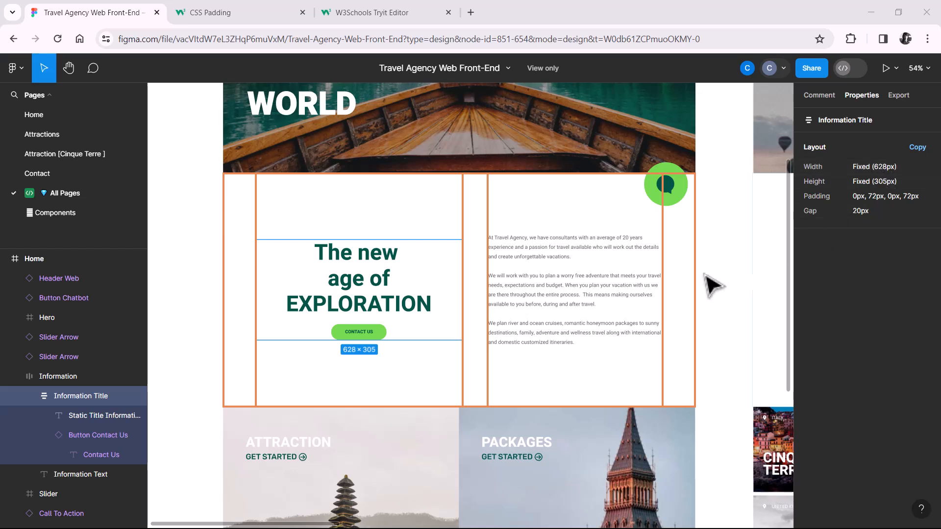
{"action": "left_click", "coordinate": [608, 302]}
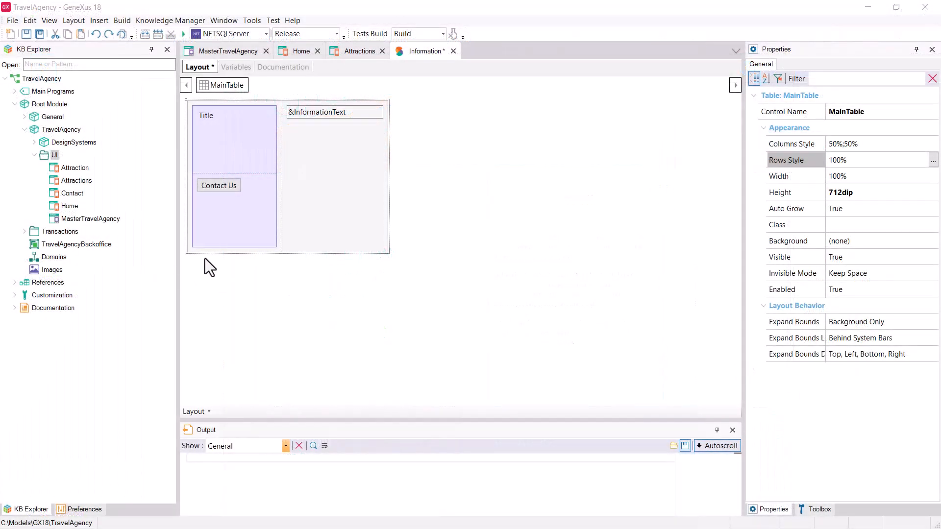
In GeneXus, insert three empty columns into MainTable: before the title table, between it and InformationText, and after InformationText.
{"action": "right_click", "coordinate": [202, 251]}
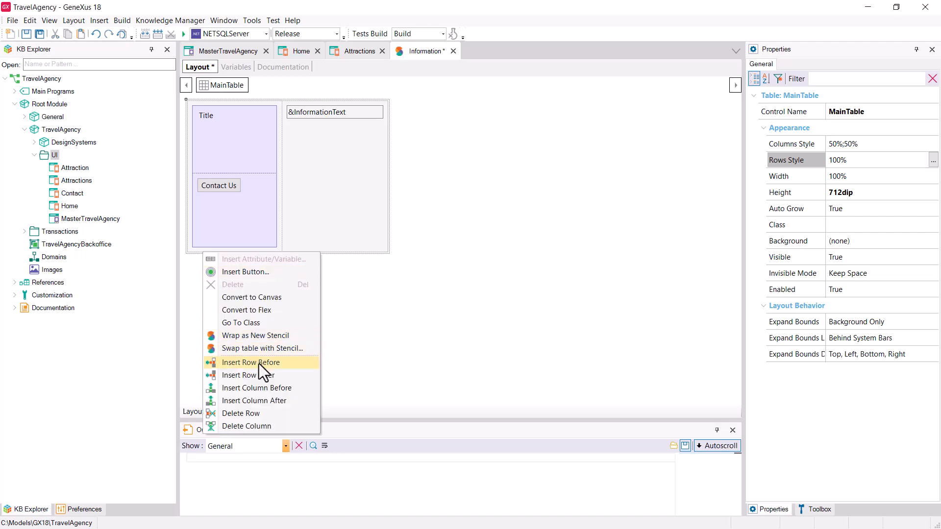
{"action": "left_click", "coordinate": [278, 389]}
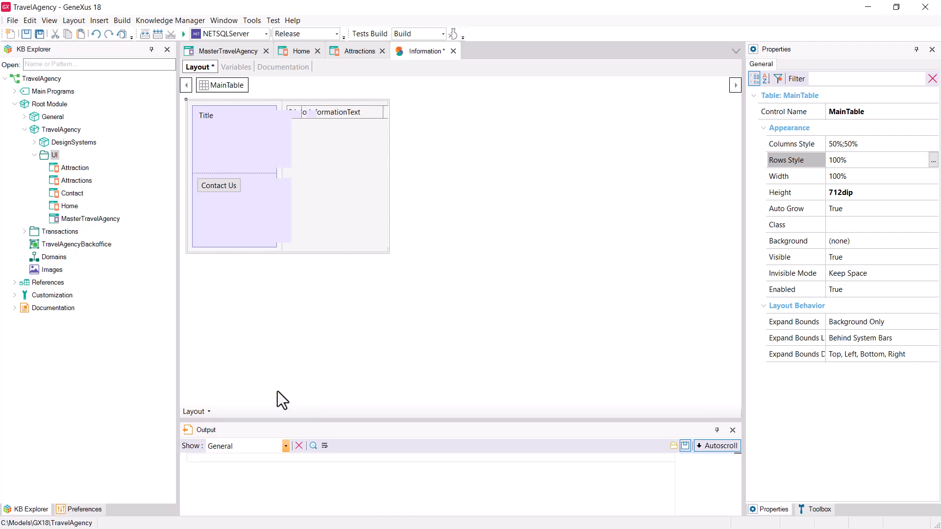
{"action": "right_click", "coordinate": [293, 251]}
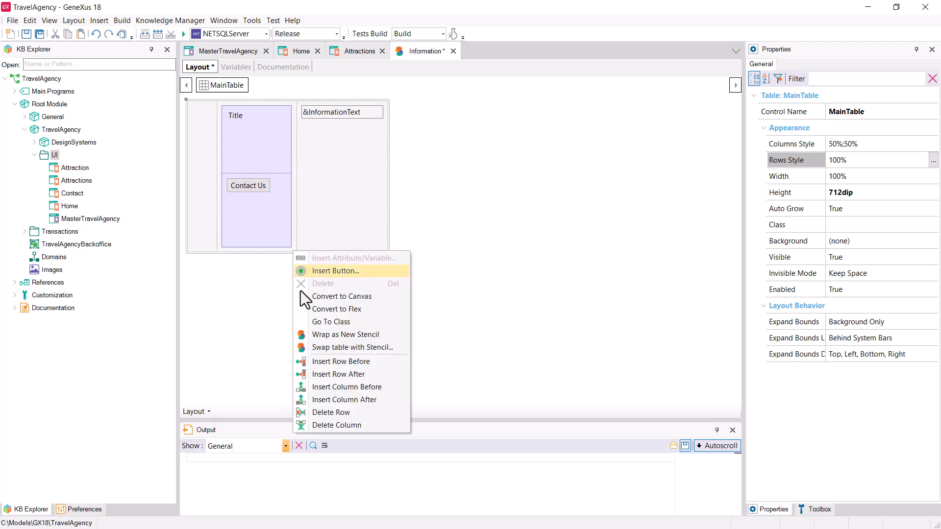
{"action": "left_click", "coordinate": [330, 401]}
{"action": "left_click_drag", "start_coordinate": [380, 204], "coordinate": [374, 251]}
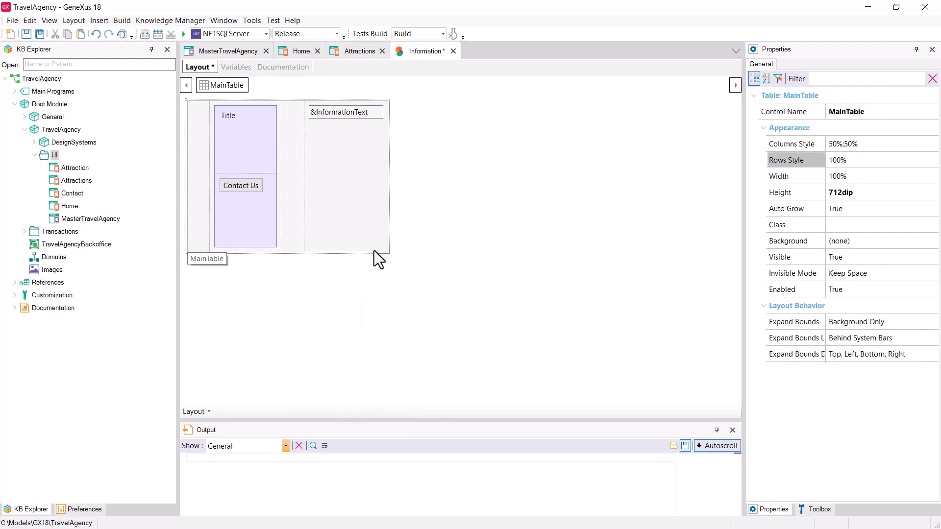
{"action": "right_click", "coordinate": [375, 250]}
{"action": "left_click", "coordinate": [419, 399]}
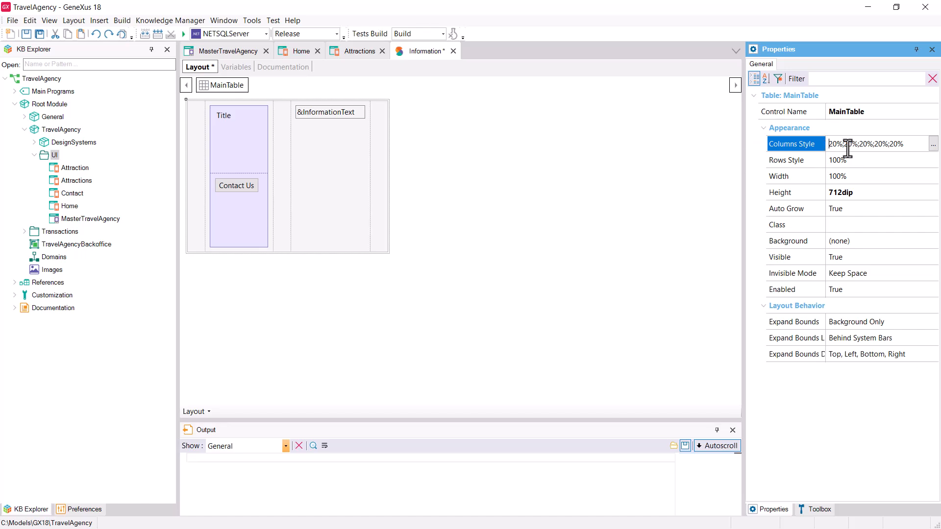
Open MainTable's column style settings and set the first column's width to 100 dip.
{"action": "left_click", "coordinate": [933, 144]}
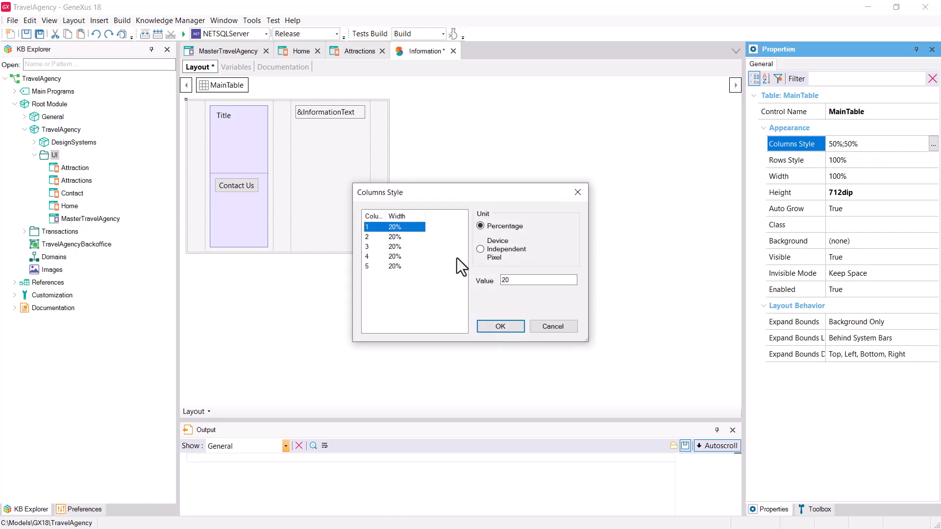
{"action": "left_click", "coordinate": [509, 253]}
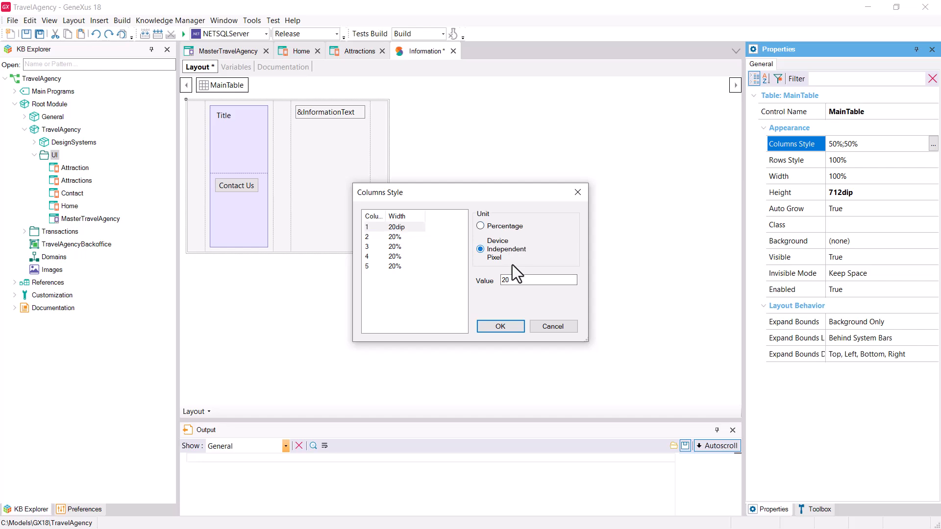
{"action": "type", "text": "100"}
Set the second column's width to 628 dip and the third column's width to 80 dip.
{"action": "left_click", "coordinate": [394, 236]}
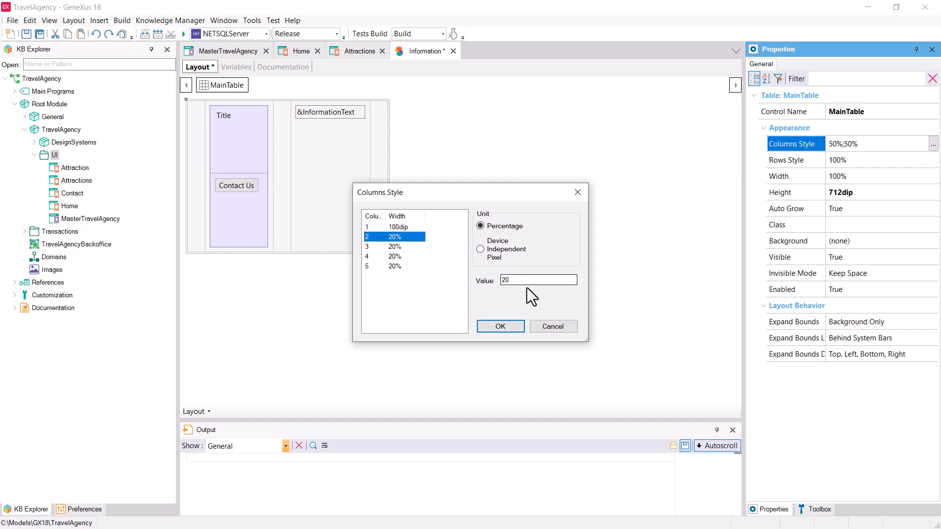
{"action": "left_click_drag", "start_coordinate": [518, 282], "coordinate": [466, 279]}
{"action": "type", "text": "628"}
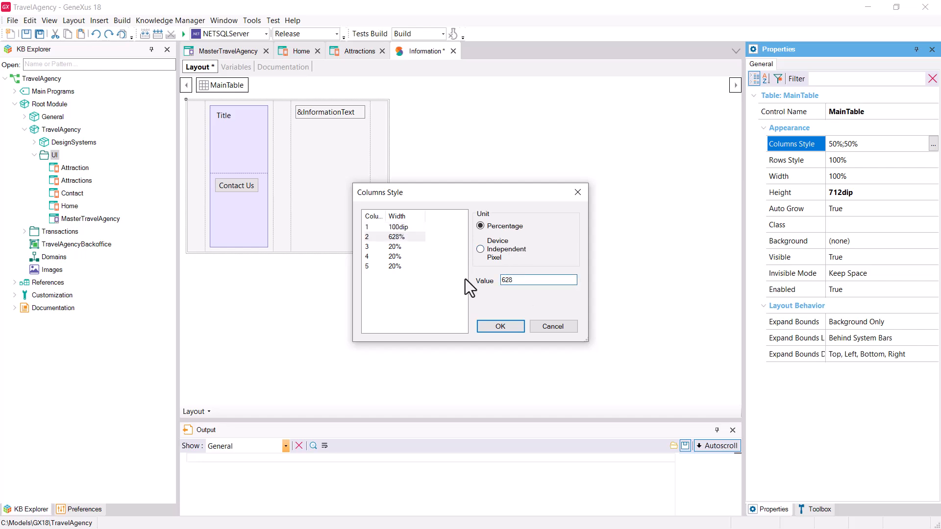
{"action": "left_click", "coordinate": [394, 246]}
{"action": "left_click_drag", "start_coordinate": [510, 279], "coordinate": [469, 293]}
{"action": "type", "text": "80"}
{"action": "left_click", "coordinate": [480, 249]}
{"action": "left_click", "coordinate": [395, 236]}
{"action": "left_click", "coordinate": [486, 242]}
Set the fourth column's width to 100% and the fifth column's to 100 dip, then apply and save the Information layout.
{"action": "left_click", "coordinate": [400, 257]}
{"action": "left_click_drag", "start_coordinate": [519, 280], "coordinate": [458, 283]}
{"action": "type", "text": "100"}
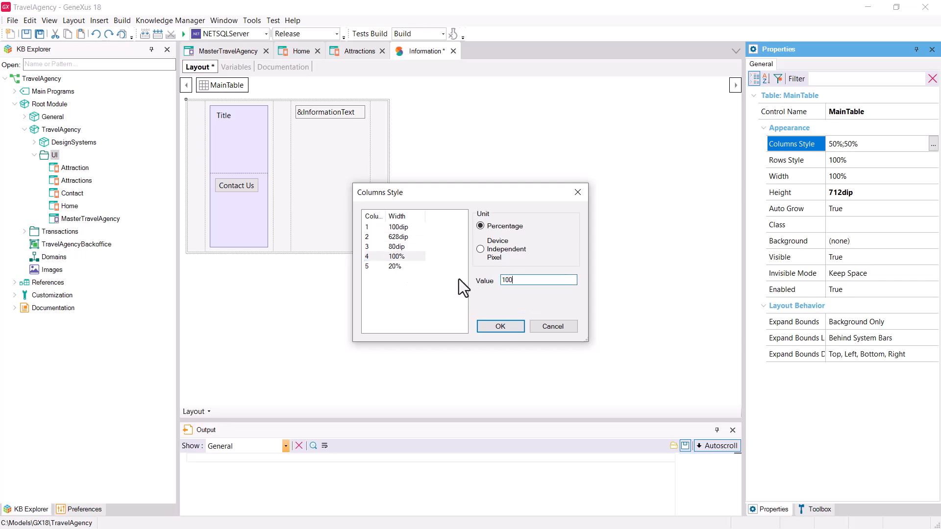
{"action": "left_click", "coordinate": [395, 267]}
{"action": "left_click", "coordinate": [510, 281]}
{"action": "left_click_drag", "start_coordinate": [511, 282], "coordinate": [419, 276]}
{"action": "type", "text": "100"}
{"action": "left_click", "coordinate": [487, 250]}
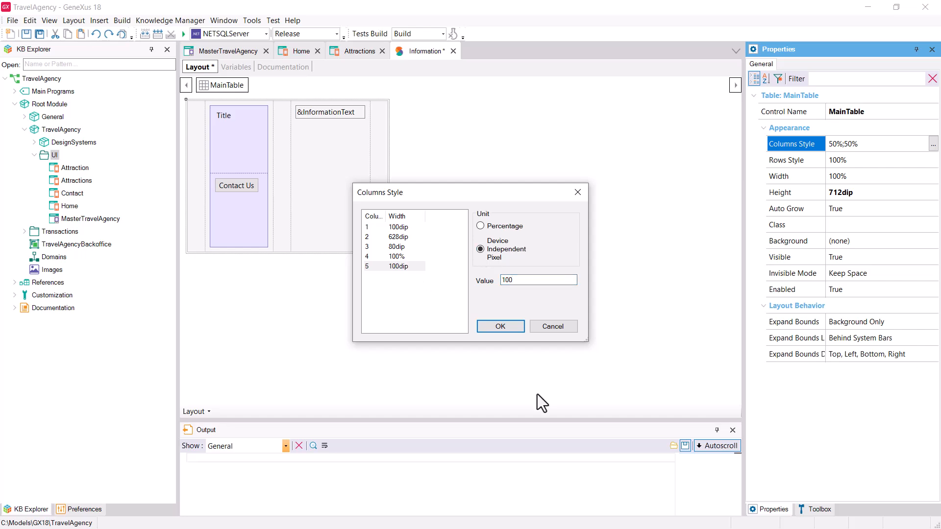
{"action": "left_click", "coordinate": [500, 326]}
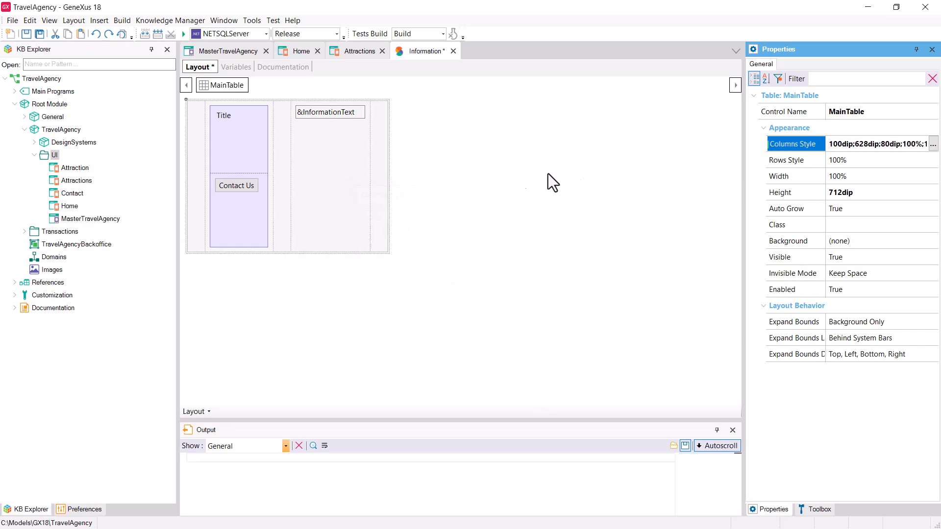
{"action": "left_click", "coordinate": [26, 33]}
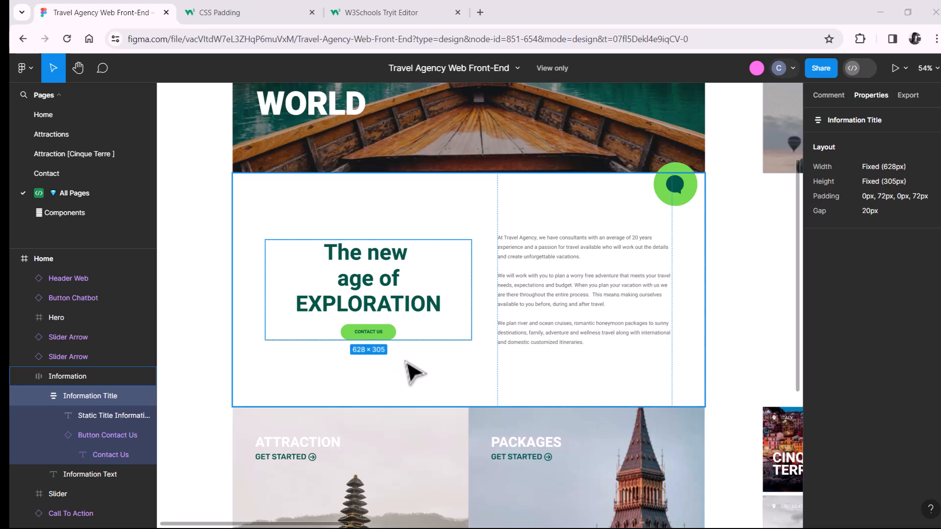
Check the Information Title's spacing in the Figma design, and set the InformationTitle table's vertical alignment to Middle in GeneXus.
{"action": "key", "text": "alt"}
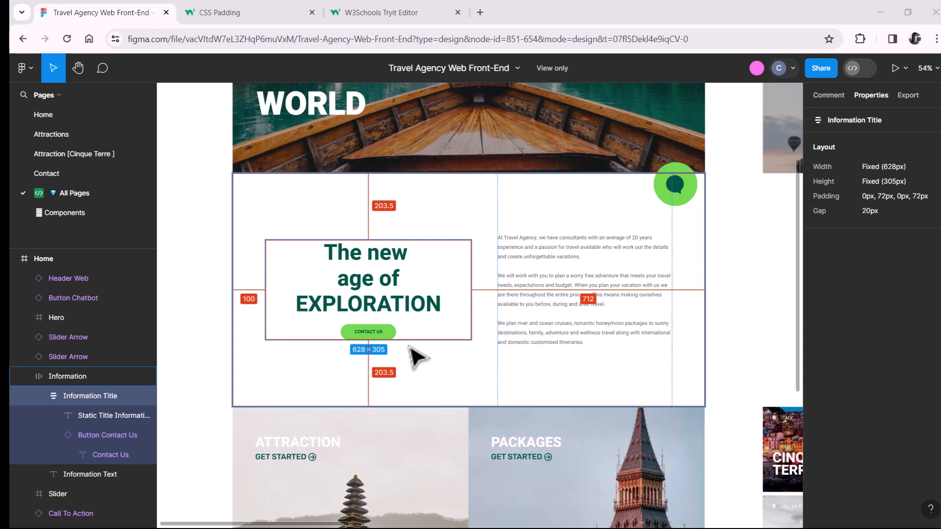
{"action": "left_click", "coordinate": [441, 367]}
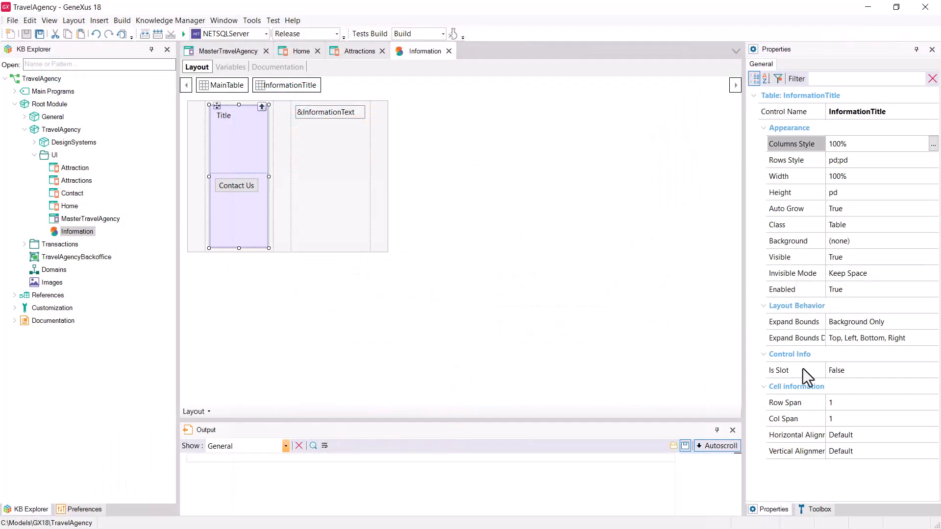
{"action": "left_click", "coordinate": [922, 452]}
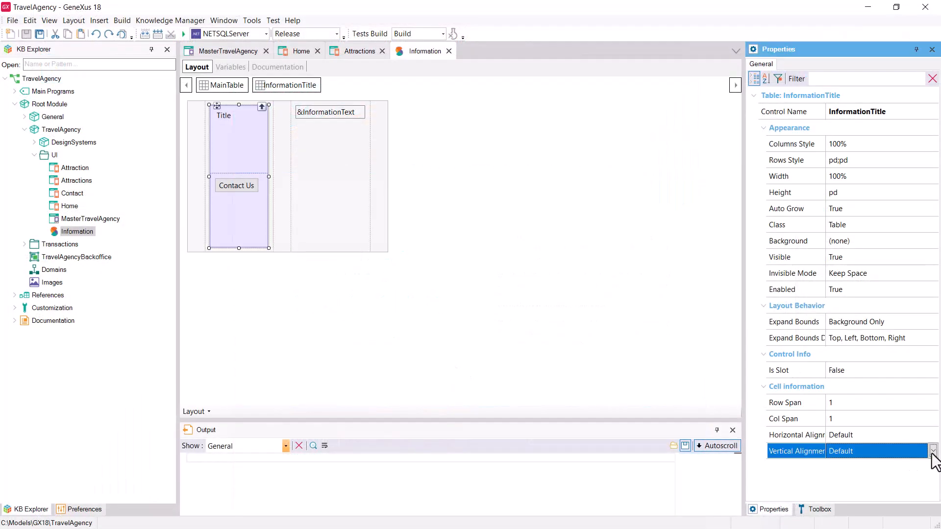
{"action": "left_click", "coordinate": [932, 452]}
{"action": "left_click", "coordinate": [842, 500]}
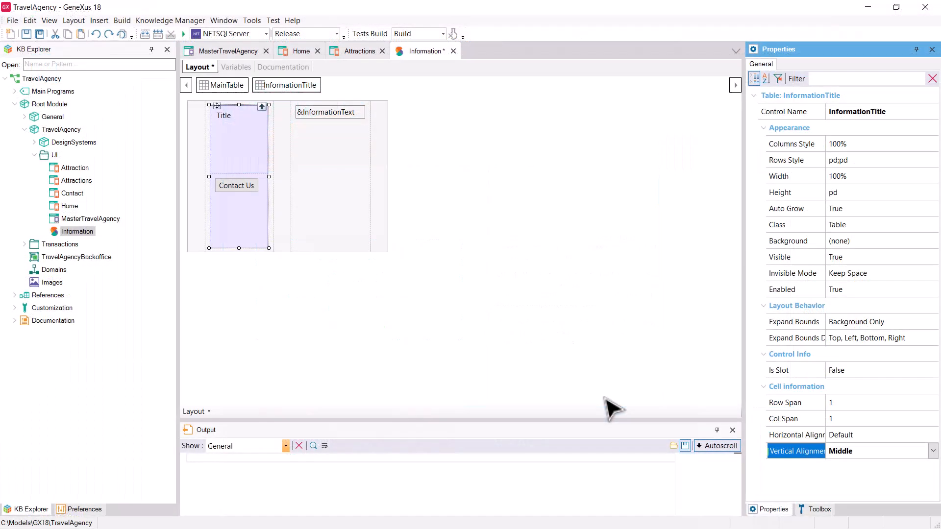
Set the vertical alignment of the &InformationText attribute in MainTable to Middle.
{"action": "left_click", "coordinate": [346, 116]}
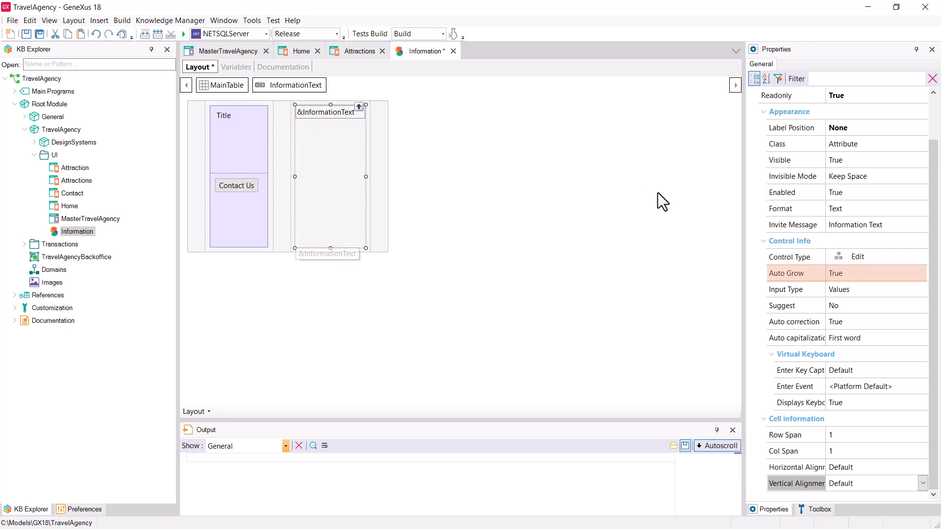
{"action": "left_click", "coordinate": [359, 107]}
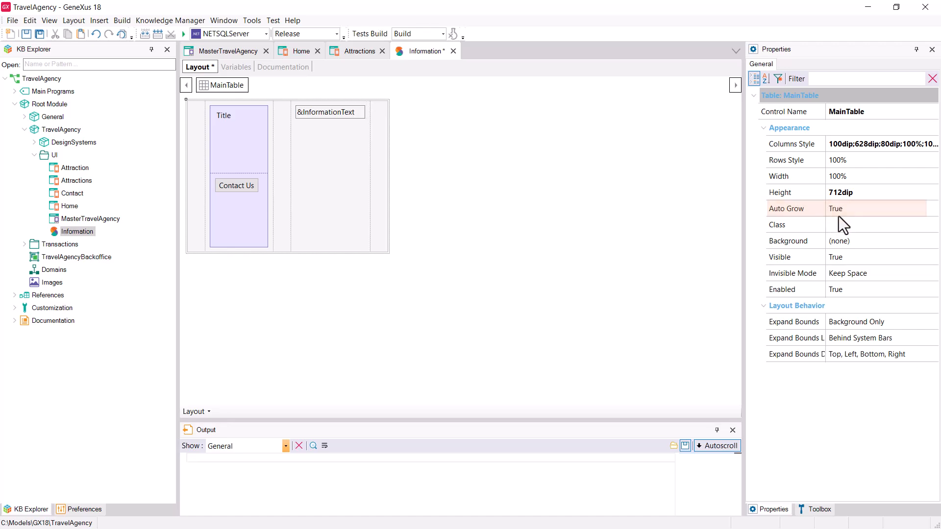
{"action": "left_click", "coordinate": [324, 117]}
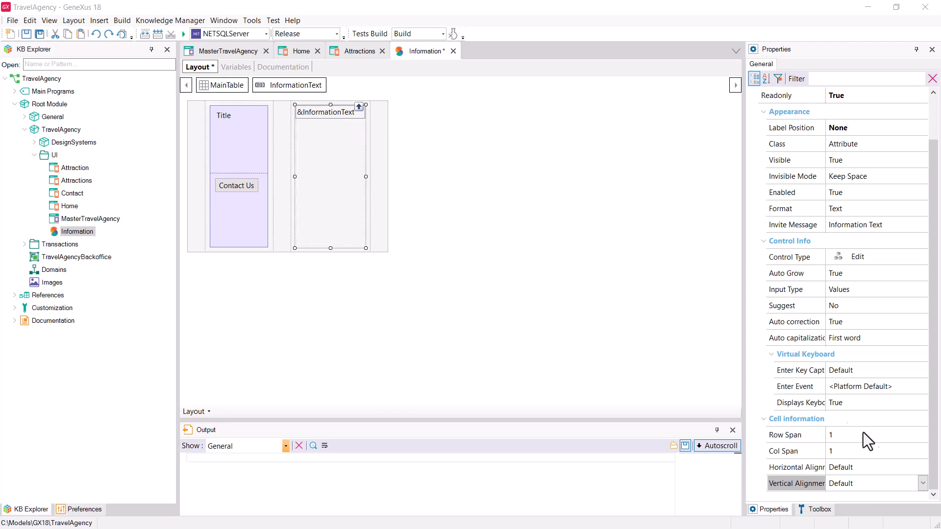
{"action": "left_click", "coordinate": [922, 483]}
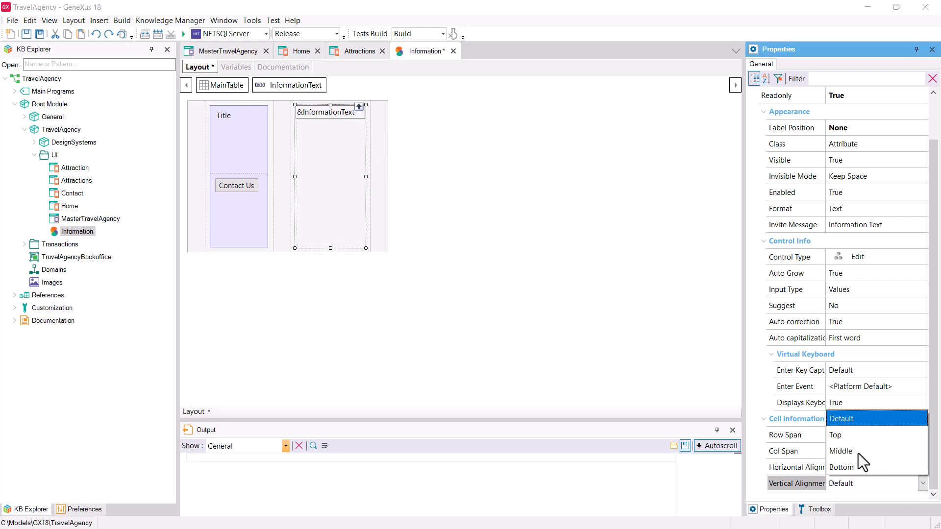
{"action": "left_click", "coordinate": [861, 451]}
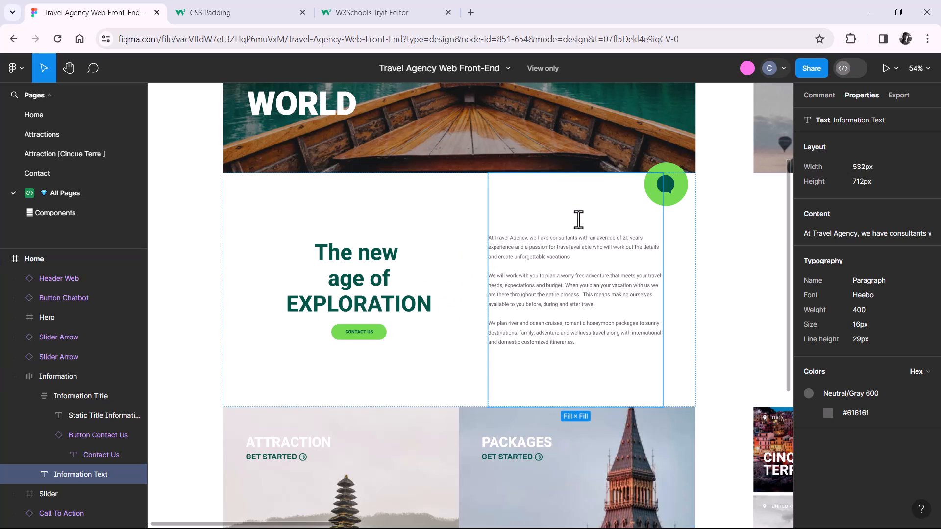
Switch to the Figma design and examine the layout properties of the Information frame, Information Text, chatbot button oval and Information Title.
{"action": "left_click", "coordinate": [480, 192]}
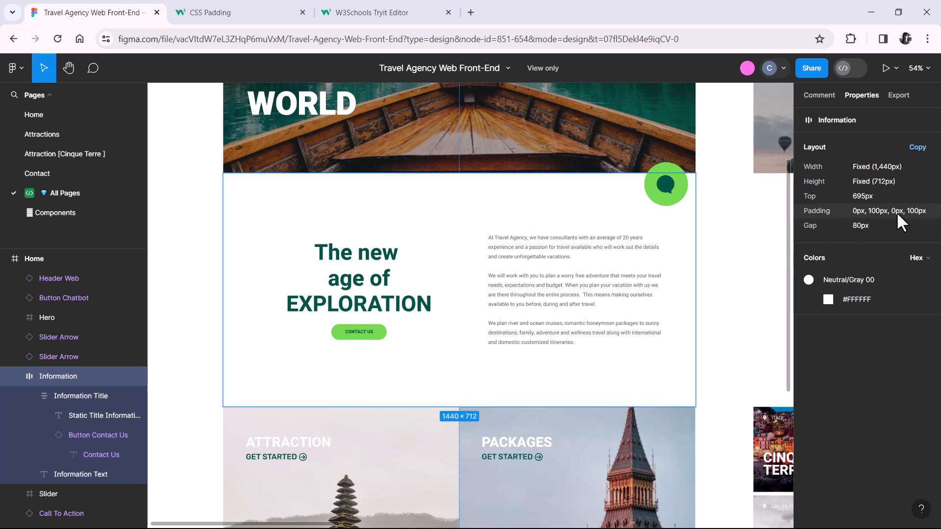
{"action": "left_click", "coordinate": [542, 258]}
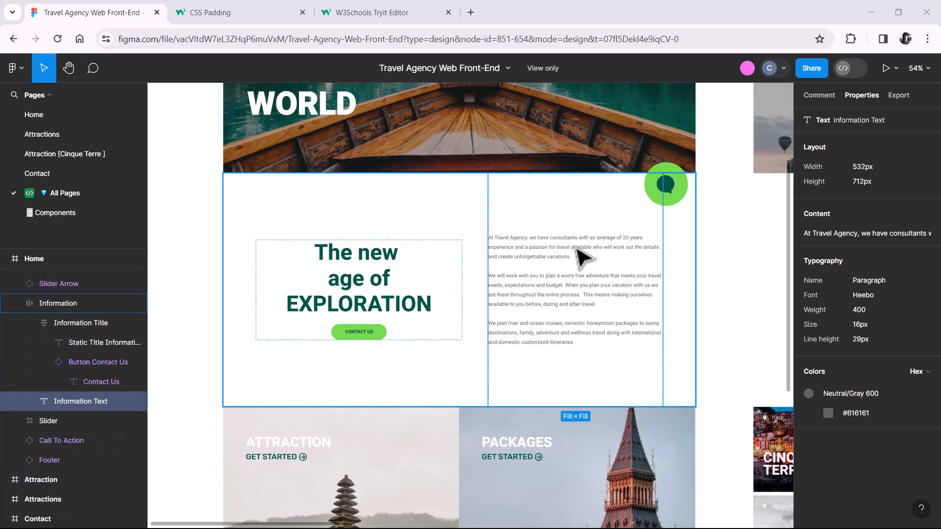
{"action": "left_click", "coordinate": [676, 205]}
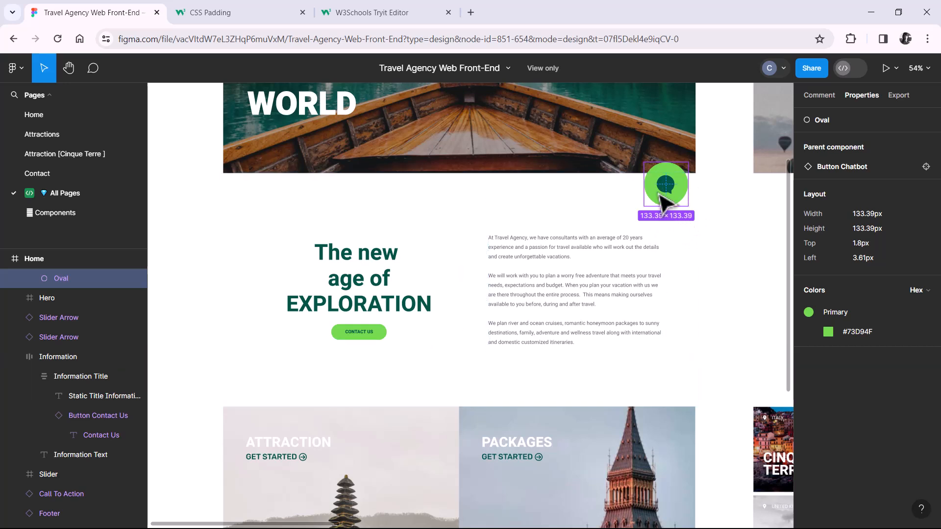
{"action": "key", "text": "alt"}
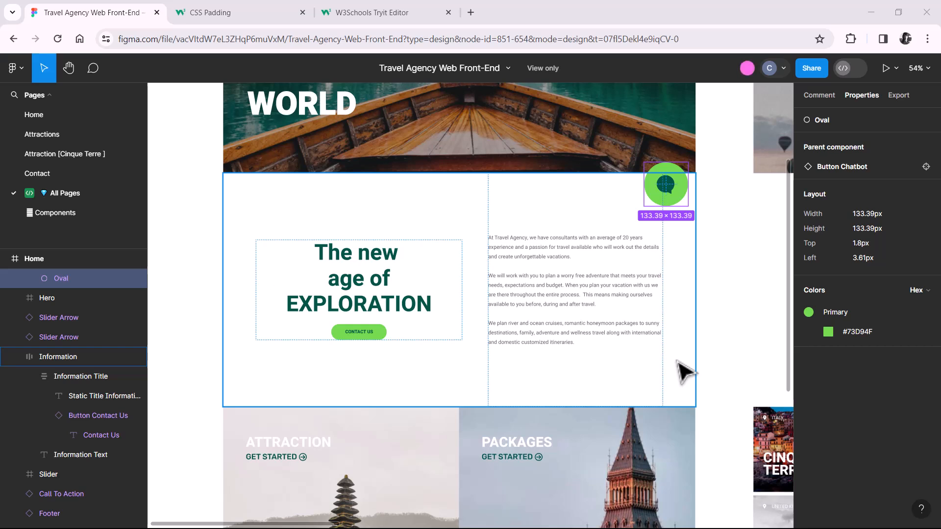
{"action": "left_click", "coordinate": [555, 255]}
{"action": "left_click", "coordinate": [554, 250]}
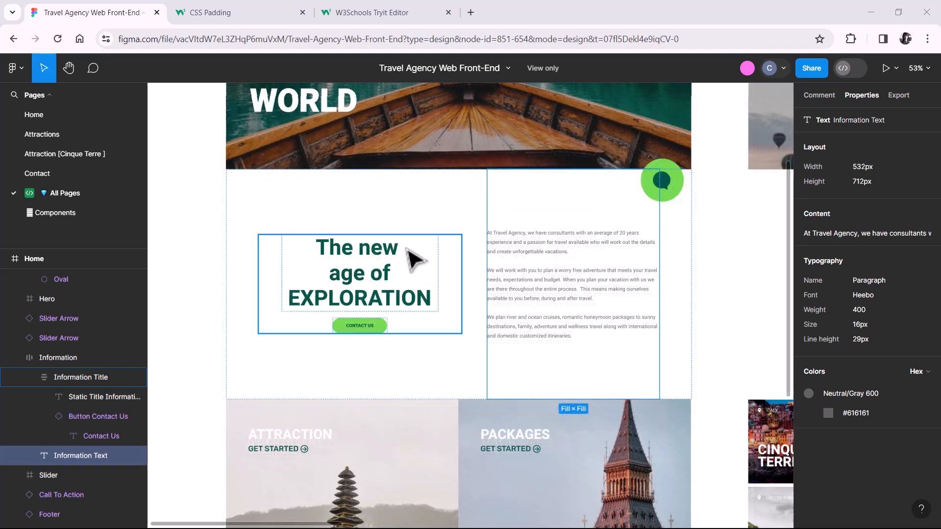
{"action": "left_click", "coordinate": [421, 245]}
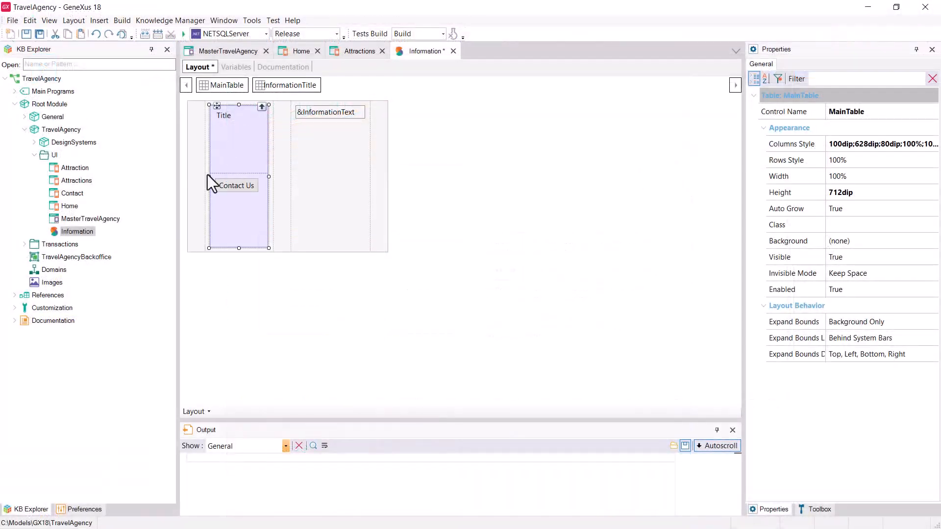
In GeneXus, add a column on each side of the InformationTitle table's content and a row between Title and Contact Us.
{"action": "right_click", "coordinate": [208, 173]}
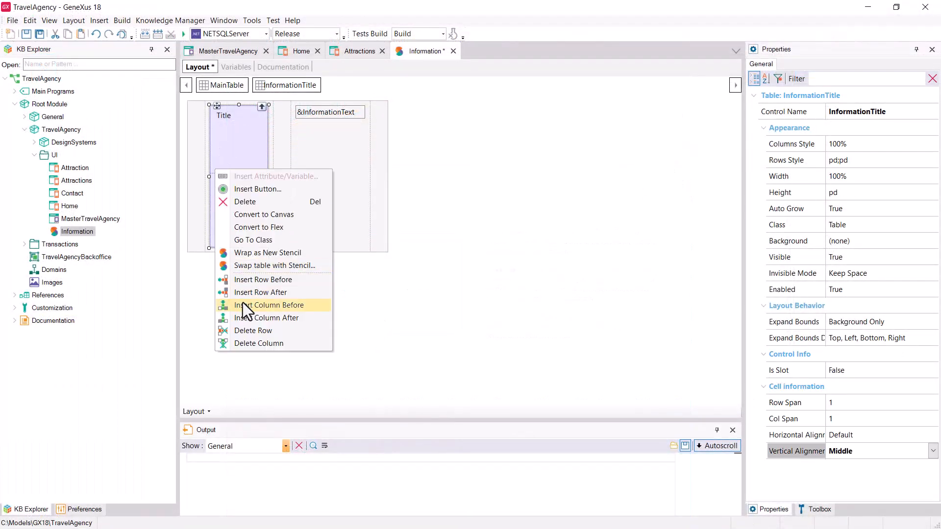
{"action": "left_click", "coordinate": [244, 298]}
{"action": "right_click", "coordinate": [272, 172]}
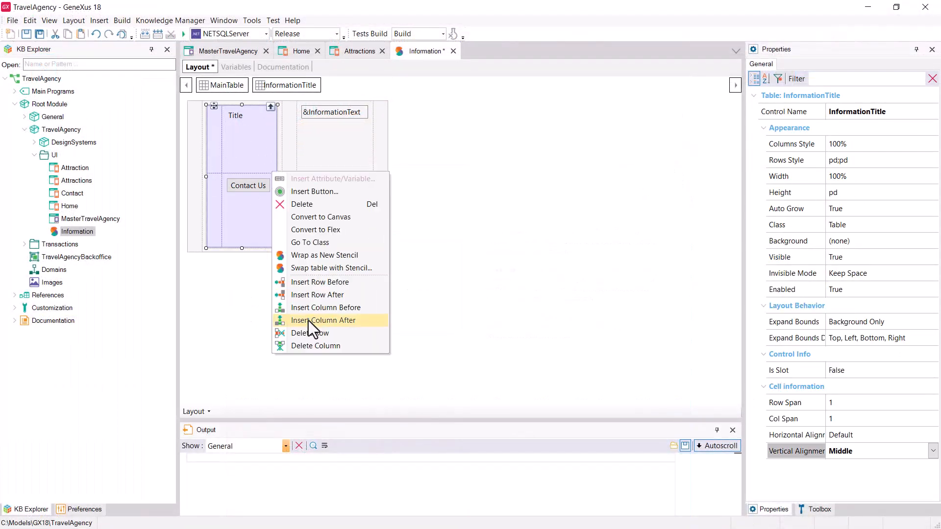
{"action": "left_click", "coordinate": [307, 320]}
{"action": "right_click", "coordinate": [231, 173]}
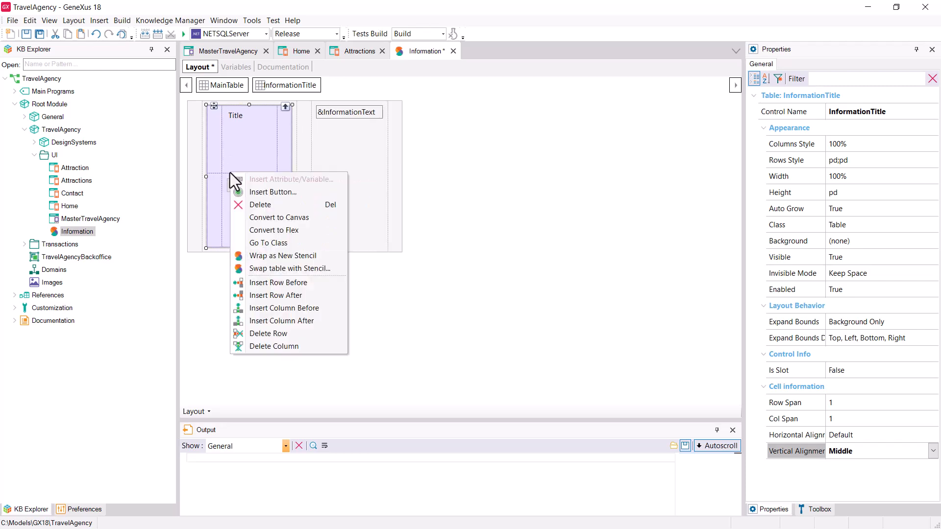
{"action": "left_click", "coordinate": [267, 295]}
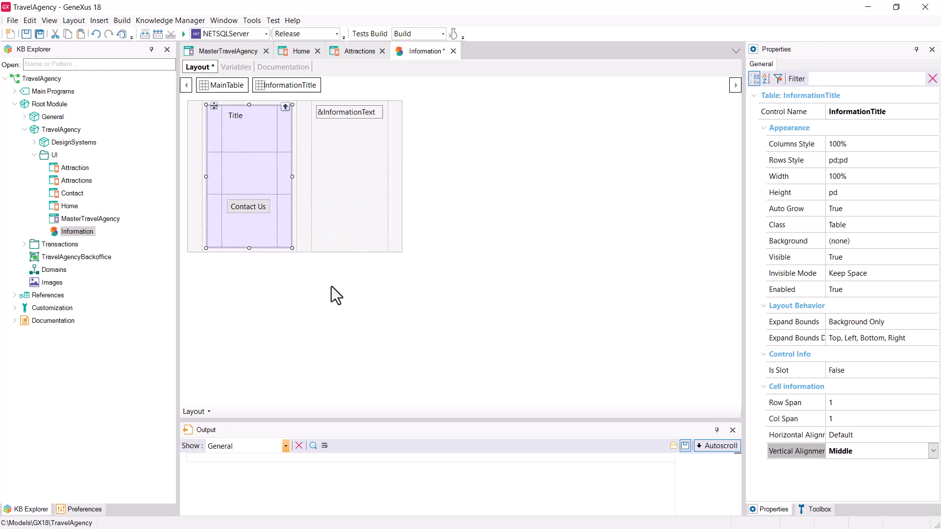
Set the InformationTitle table's first and third column widths to 72 dip.
{"action": "left_click", "coordinate": [283, 140]}
{"action": "left_click", "coordinate": [873, 145]}
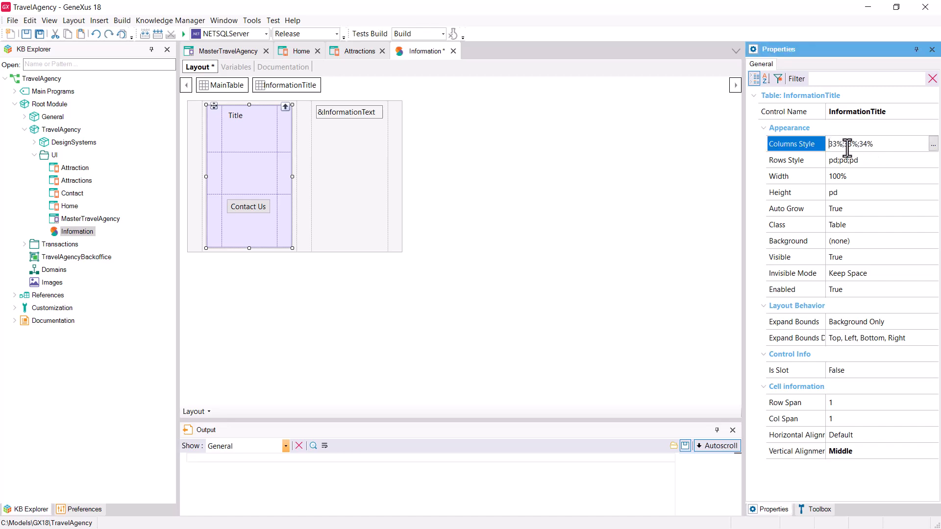
{"action": "left_click", "coordinate": [836, 144]}
{"action": "key", "text": "shift+Right"}
{"action": "key", "text": "shift+Right"}
{"action": "key", "text": "shift+Right"}
{"action": "type", "text": "72dip"}
{"action": "key", "text": "shift+Left"}
{"action": "key", "text": "shift+Left"}
{"action": "key", "text": "shift+Left"}
{"action": "type", "text": "72dip"}
{"action": "key", "text": "Return"}
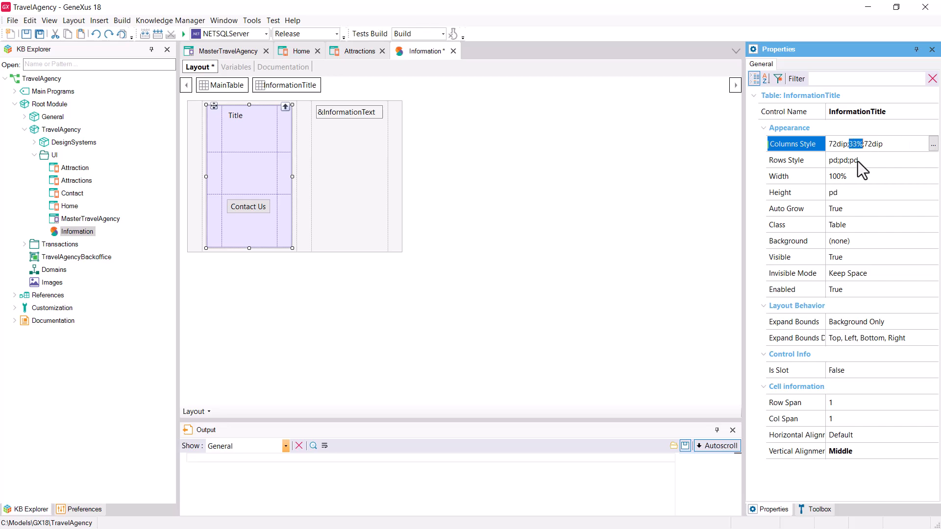
Set the InformationTitle table's middle column width to 100%.
{"action": "left_click", "coordinate": [851, 143]}
{"action": "type", "text": "1"}
{"action": "key", "text": "Delete"}
{"action": "key", "text": "Delete"}
{"action": "type", "text": "00"}
{"action": "left_click", "coordinate": [849, 179]}
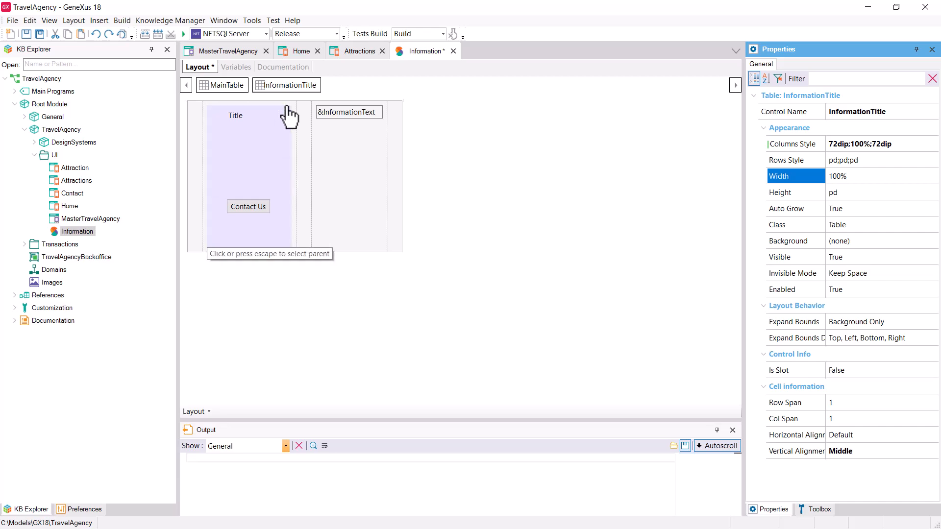
Check MainTable's properties and the title text's size in Figma, and set the InformationTitle table's middle row height to 20 dip.
{"action": "left_click", "coordinate": [260, 109]}
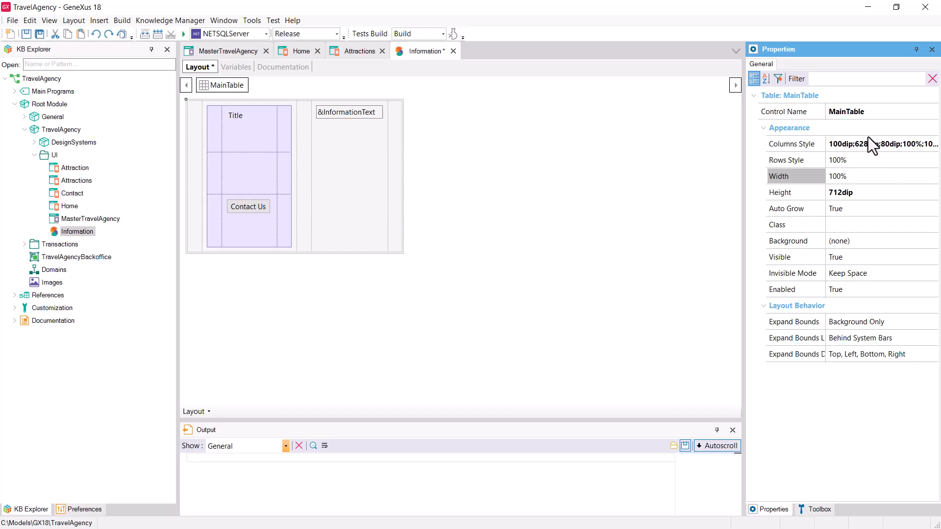
{"action": "left_click", "coordinate": [290, 111]}
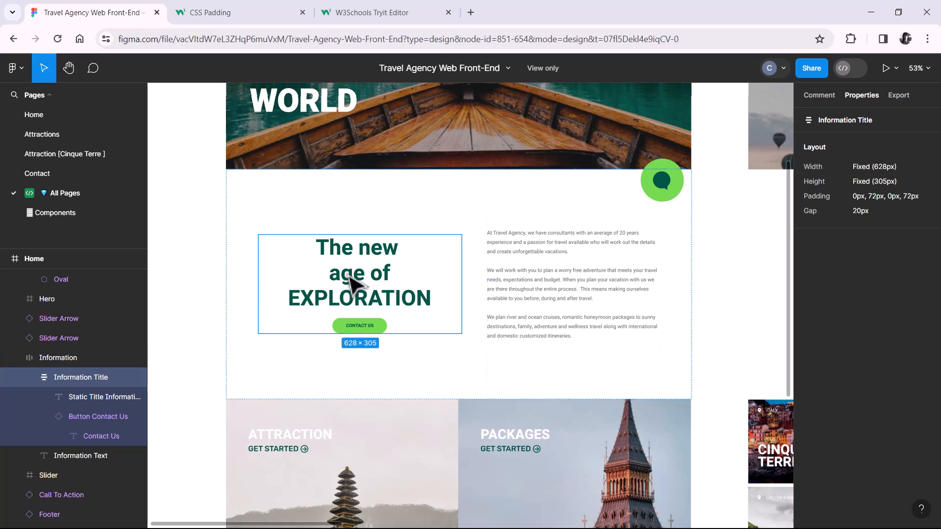
{"action": "double_click", "coordinate": [349, 296]}
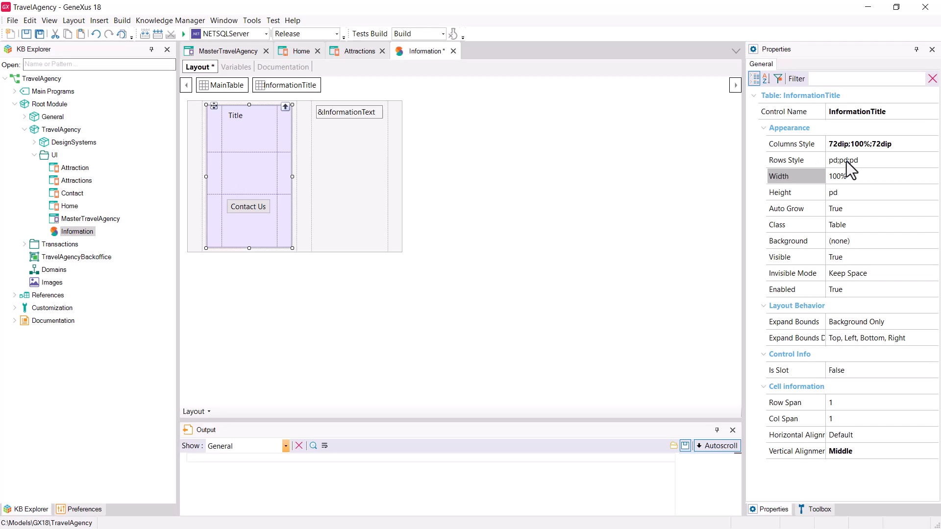
{"action": "left_click", "coordinate": [842, 159]}
{"action": "double_click", "coordinate": [843, 160]}
{"action": "type", "text": "20dips"}
{"action": "key", "text": "BackSpace"}
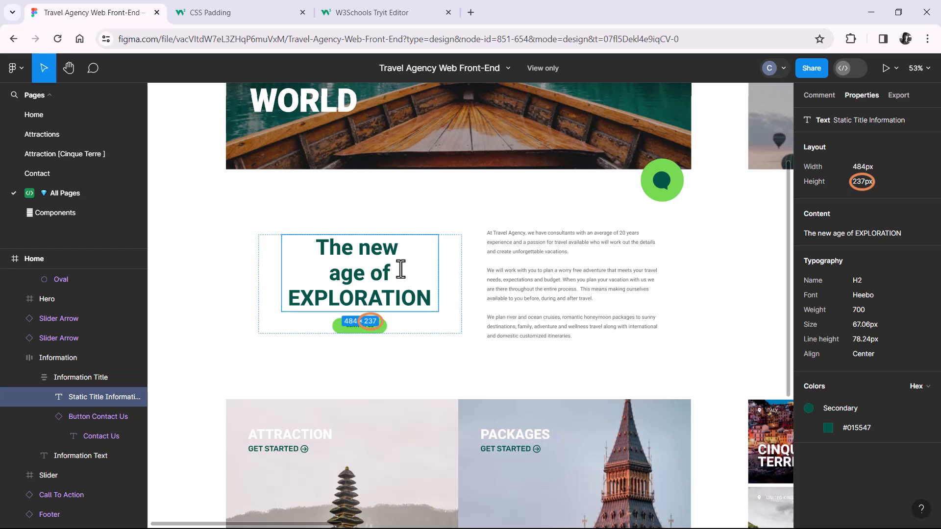
Check the Contact Us button in Figma, and set InformationTitle's first row height to 237 dip and third row height to 48 dip.
{"action": "left_click", "coordinate": [387, 329]}
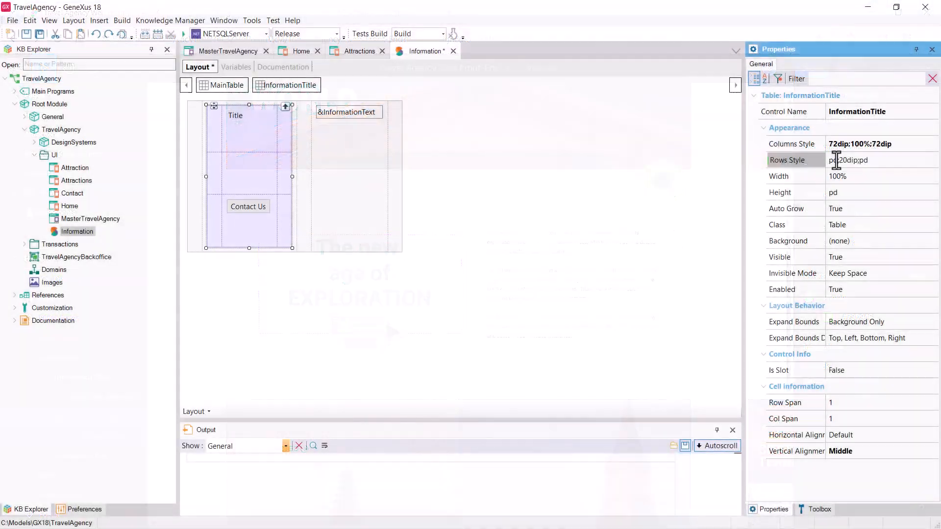
{"action": "left_click", "coordinate": [832, 160]}
{"action": "double_click", "coordinate": [831, 160]}
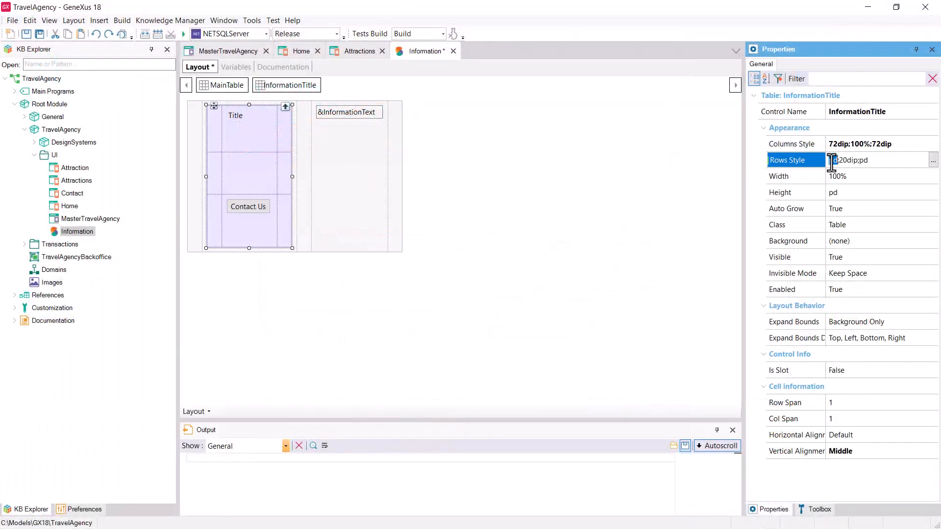
{"action": "type", "text": "237dip"}
{"action": "key", "text": "BackSpace"}
{"action": "key", "text": "BackSpace"}
{"action": "type", "text": "48dip"}
{"action": "key", "text": "Return"}
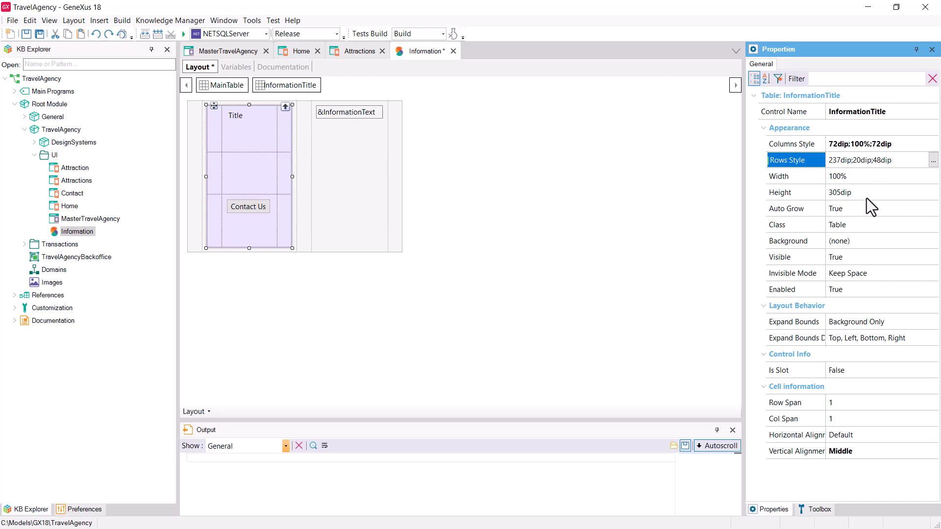
Set both the Title text block and the Contact Us button to Center horizontal alignment and Middle vertical alignment.
{"action": "left_click", "coordinate": [223, 111]}
{"action": "left_click", "coordinate": [247, 207], "text": "ctrl"}
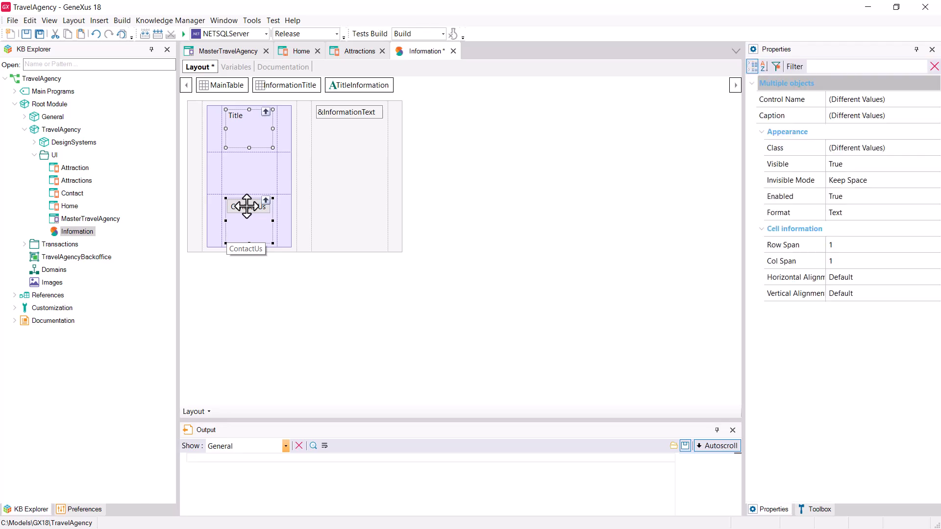
{"action": "left_click", "coordinate": [863, 281]}
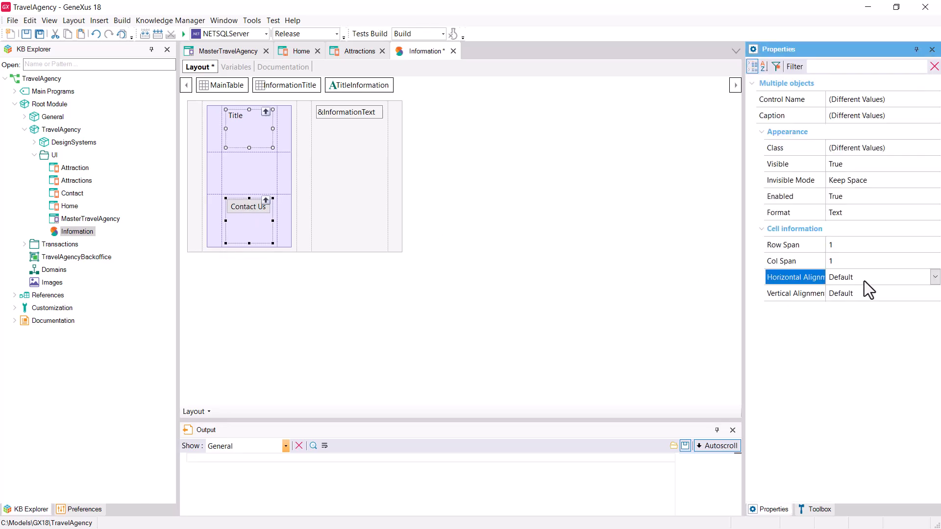
{"action": "left_click", "coordinate": [934, 278]}
{"action": "left_click", "coordinate": [843, 326]}
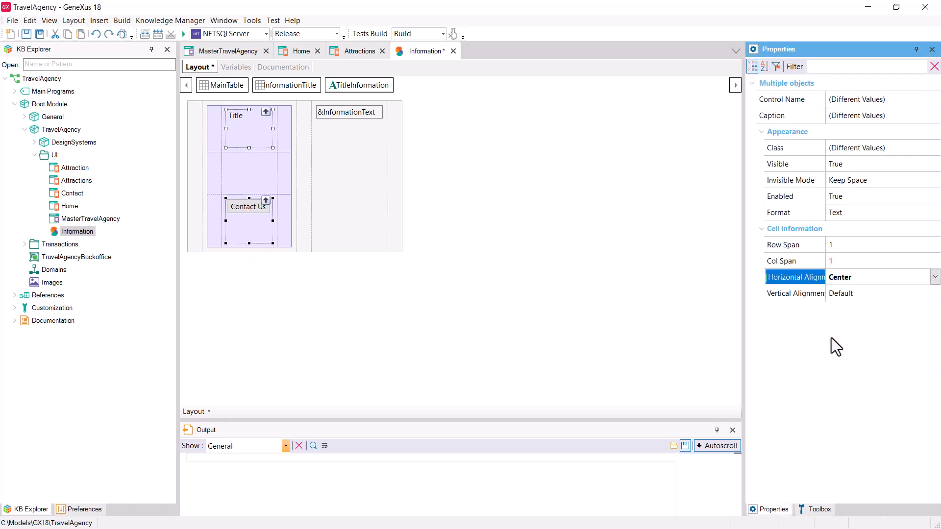
{"action": "left_click", "coordinate": [921, 294]}
{"action": "left_click", "coordinate": [934, 293]}
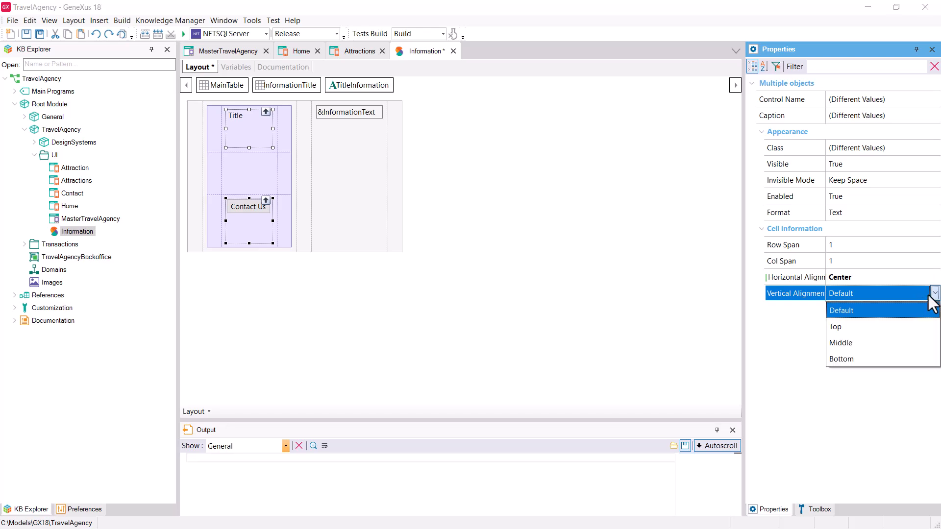
{"action": "left_click", "coordinate": [841, 343]}
Set the InformationTitle table's horizontal alignment to Center.
{"action": "left_click", "coordinate": [283, 106]}
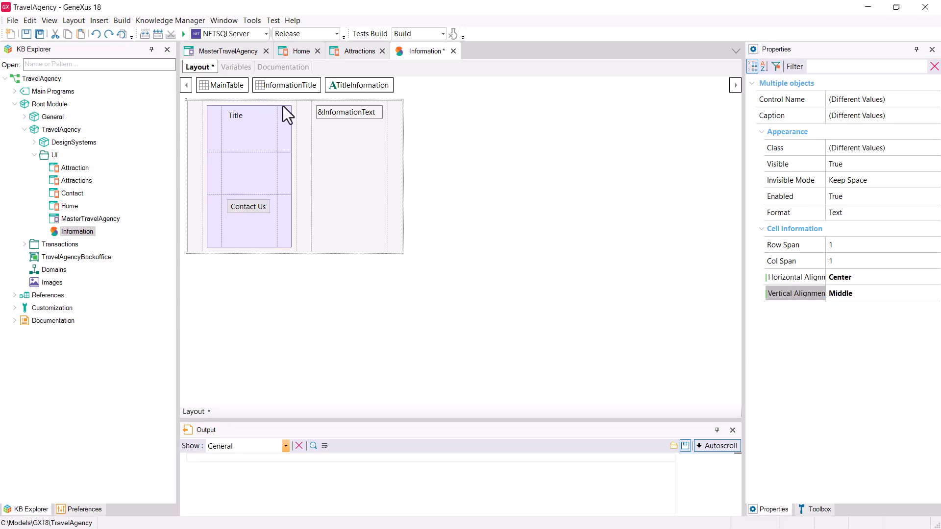
{"action": "left_click", "coordinate": [281, 108]}
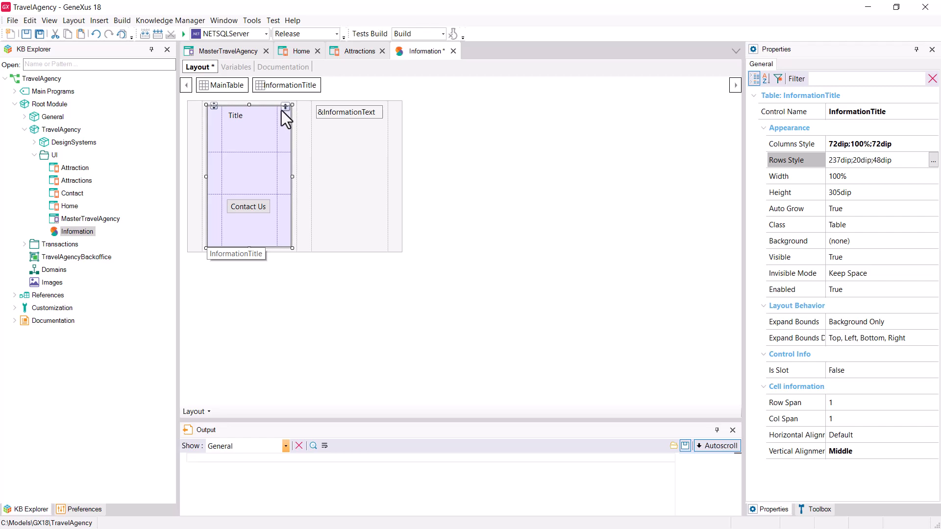
{"action": "left_click", "coordinate": [863, 437]}
{"action": "left_click", "coordinate": [933, 435]}
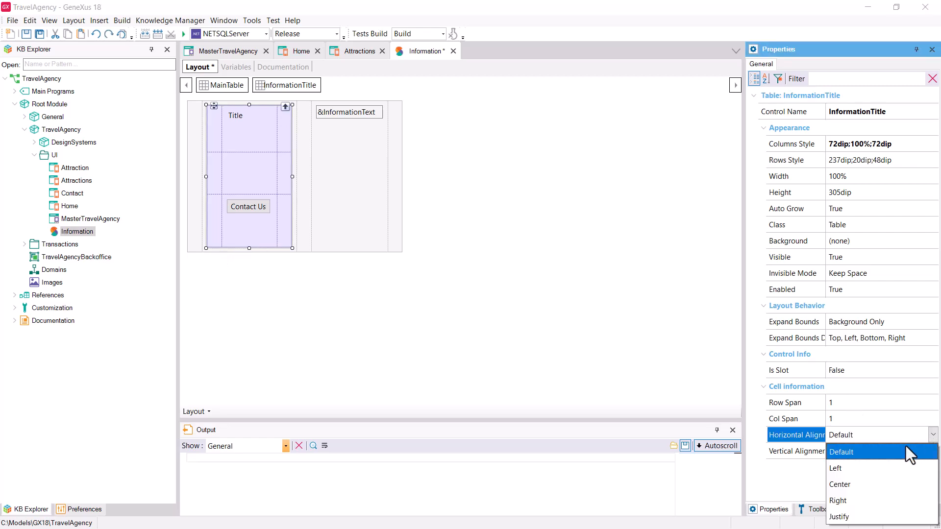
{"action": "left_click", "coordinate": [842, 487]}
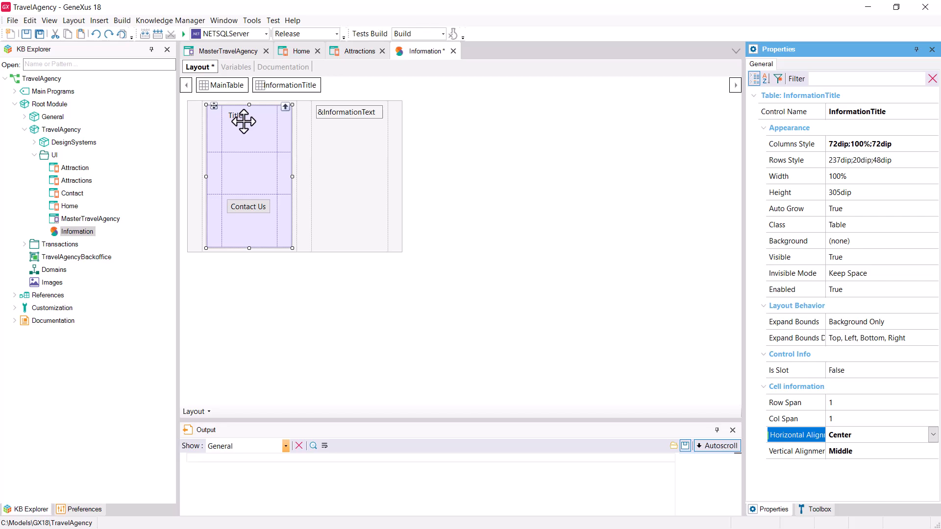
Set the Title text block's Auto Grow property to True.
{"action": "left_click_drag", "start_coordinate": [243, 121], "coordinate": [234, 118]}
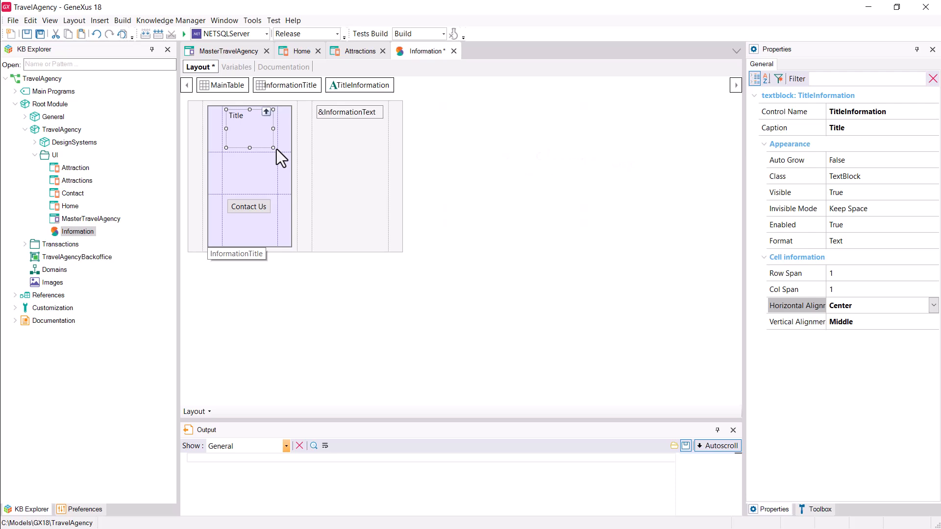
{"action": "left_click", "coordinate": [794, 159]}
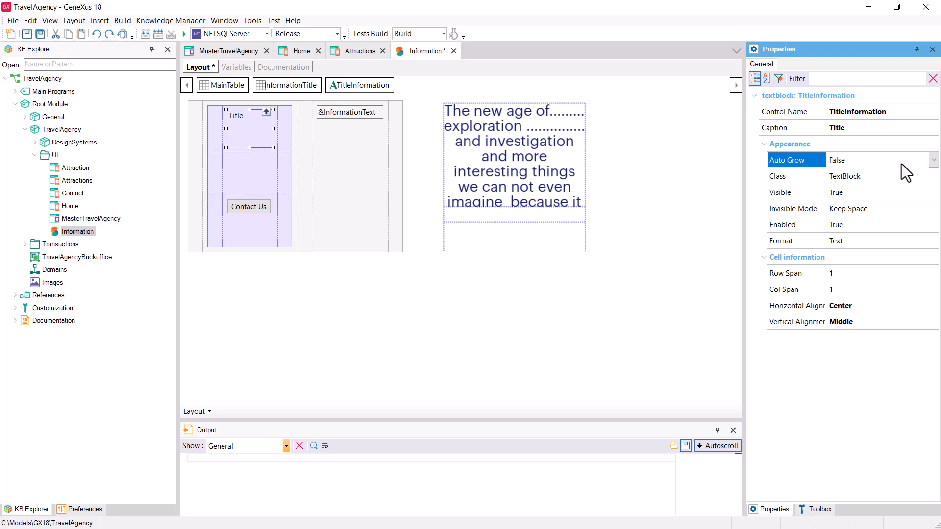
{"action": "left_click", "coordinate": [933, 160]}
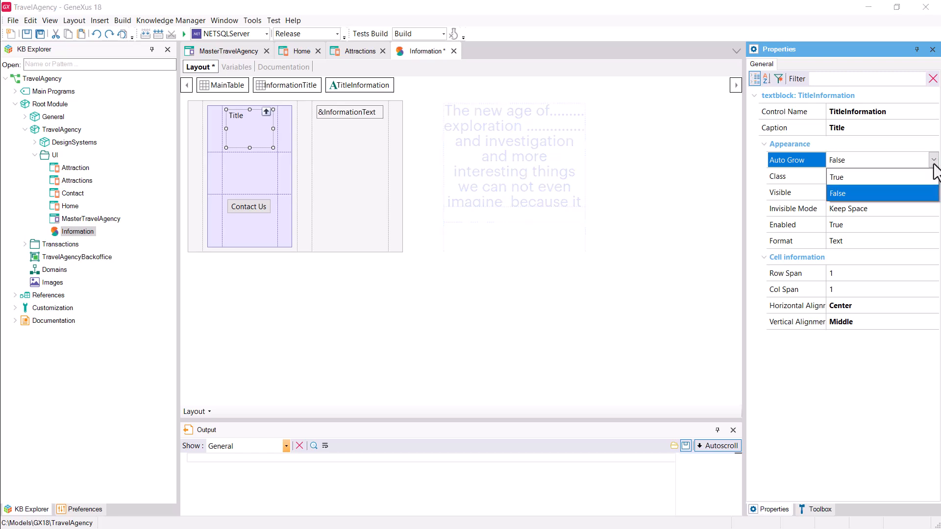
{"action": "left_click", "coordinate": [851, 179]}
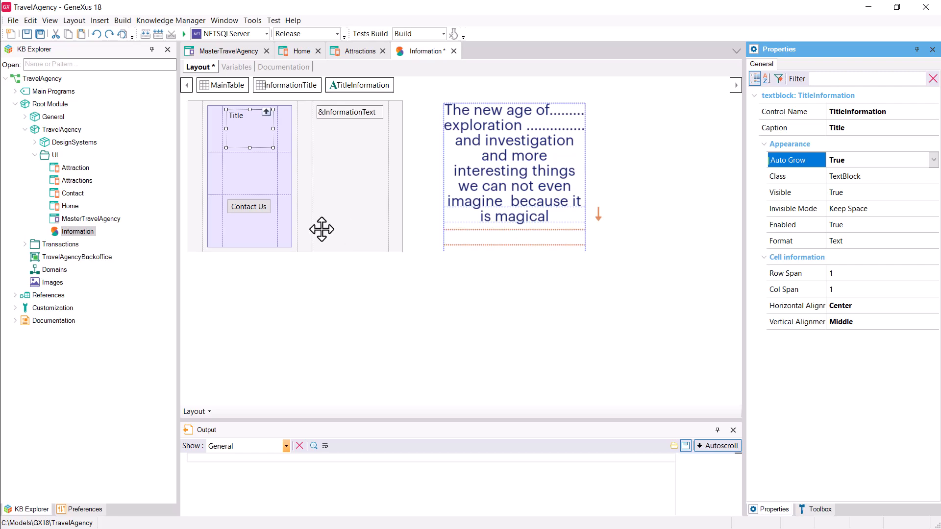
Set the Contact Us button's width to 169 and save the Information stencil.
{"action": "left_click", "coordinate": [260, 210]}
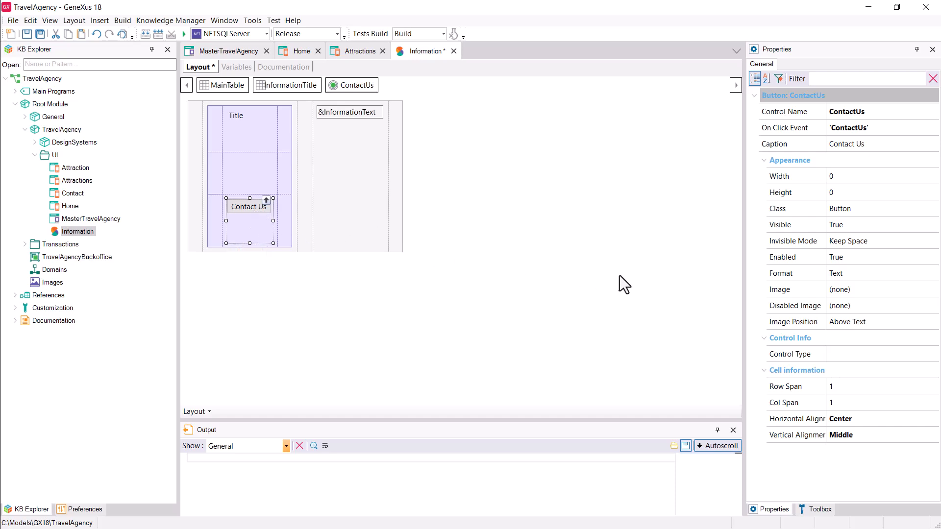
{"action": "left_click", "coordinate": [836, 174]}
{"action": "left_click", "coordinate": [845, 191]}
{"action": "left_click", "coordinate": [849, 180]}
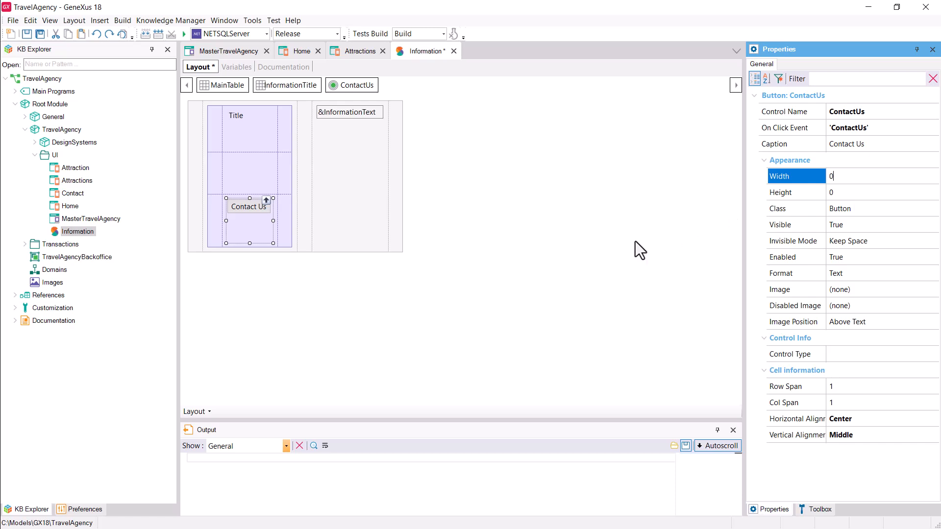
{"action": "left_click", "coordinate": [839, 191]}
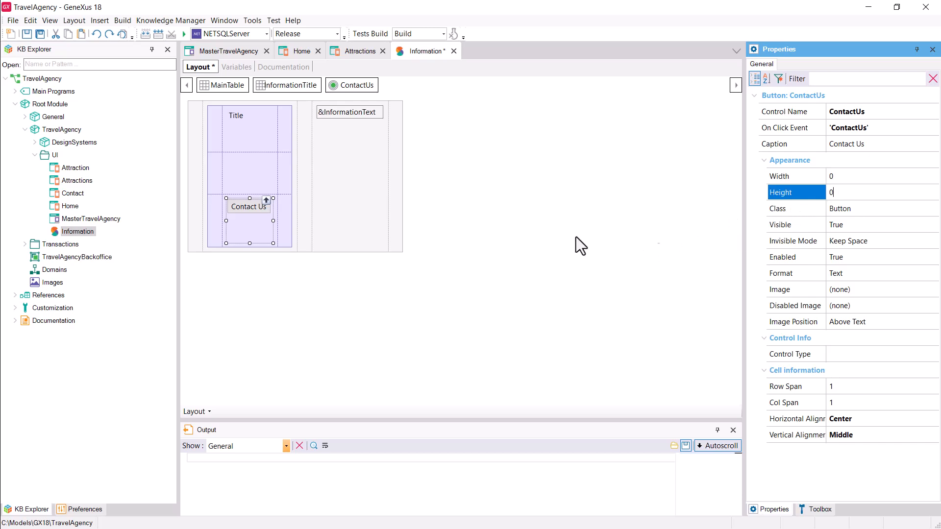
{"action": "left_click", "coordinate": [267, 207]}
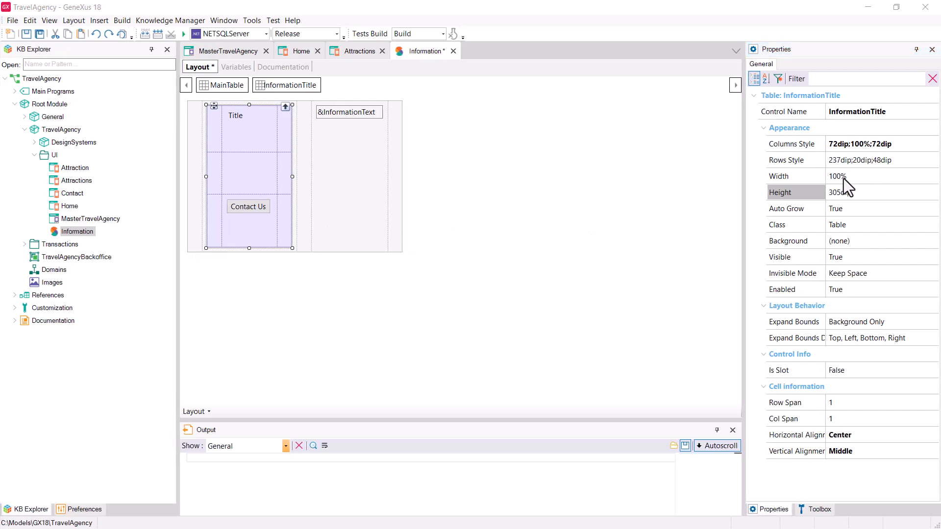
{"action": "left_click", "coordinate": [285, 107]}
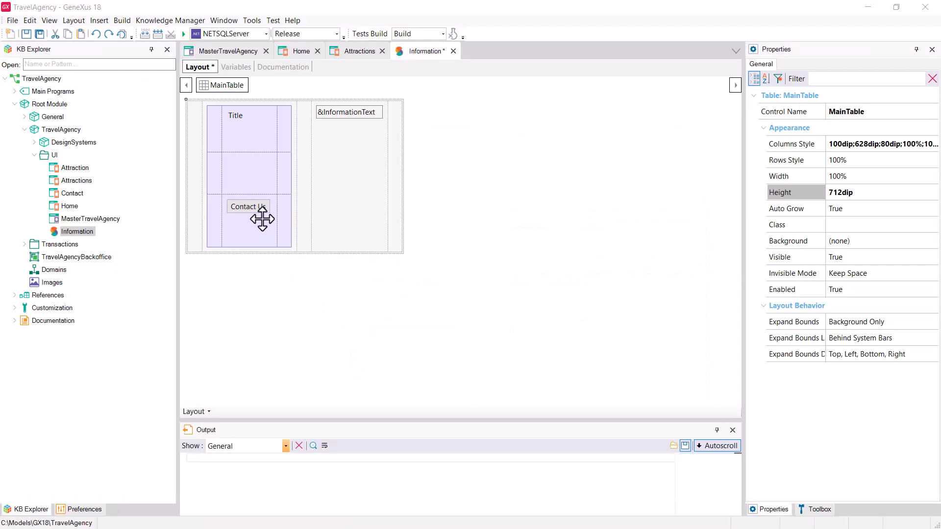
{"action": "left_click", "coordinate": [260, 211]}
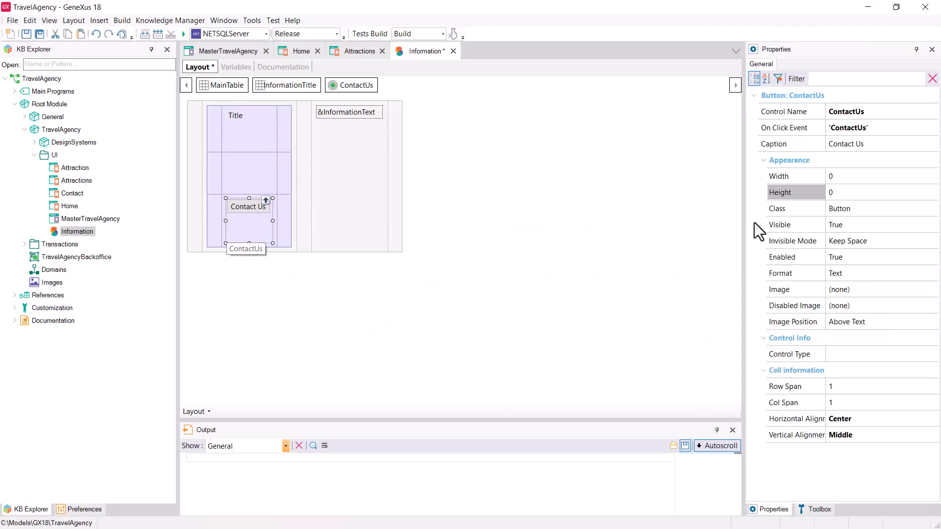
{"action": "left_click", "coordinate": [841, 176]}
{"action": "type", "text": "169"}
{"action": "key", "text": "Return"}
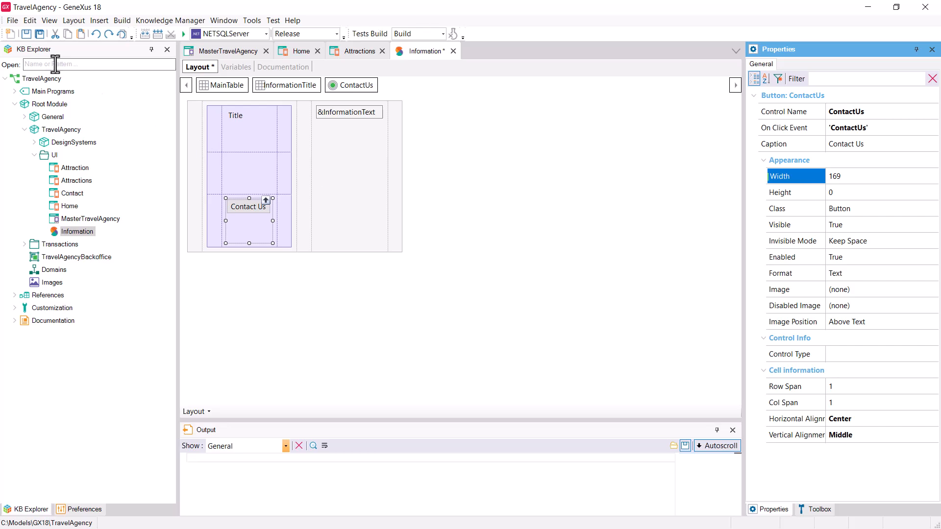
{"action": "left_click", "coordinate": [26, 33]}
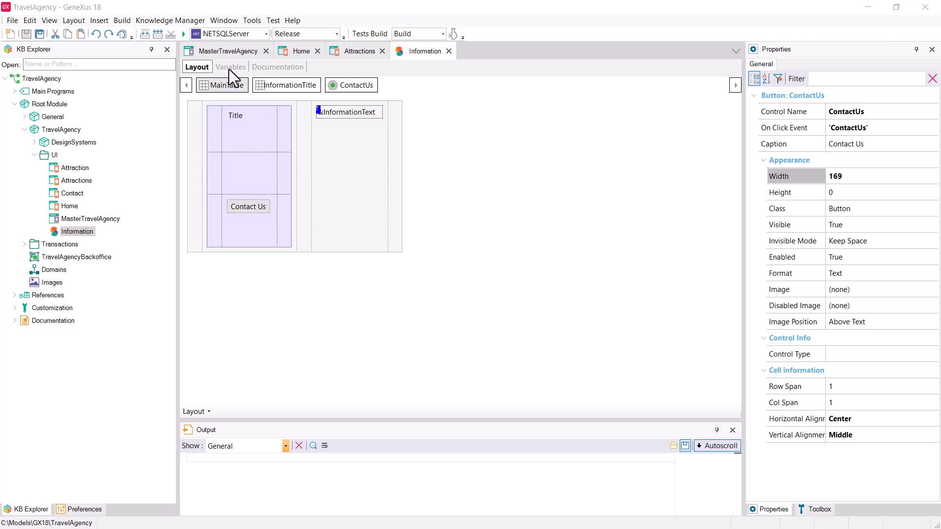
Check the Slider section's size in Figma, and insert a row after the existing one in the Home panel's MainTable.
{"action": "left_click", "coordinate": [298, 51]}
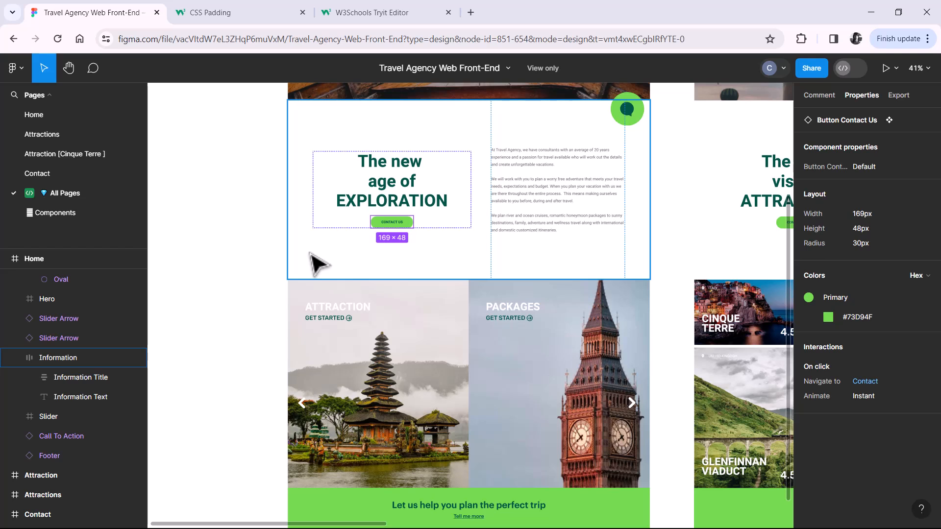
{"action": "left_click", "coordinate": [309, 327]}
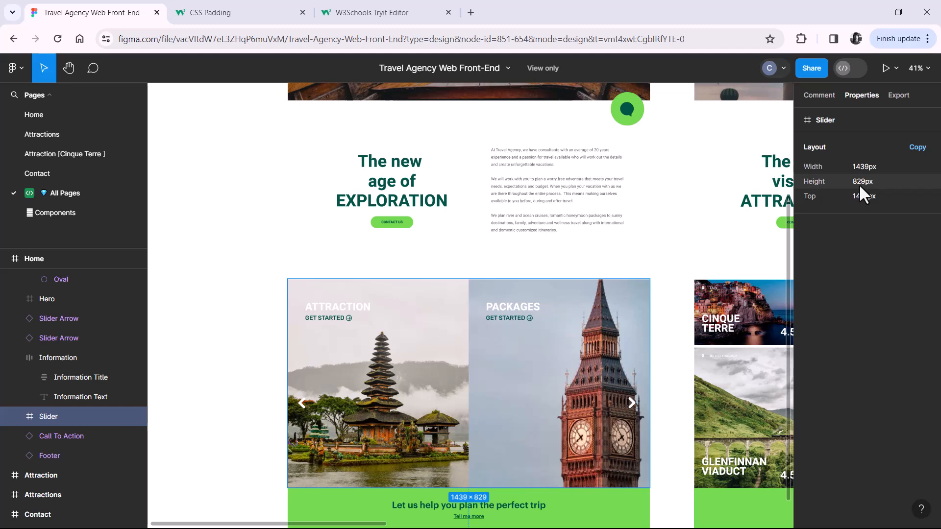
{"action": "left_click", "coordinate": [609, 240]}
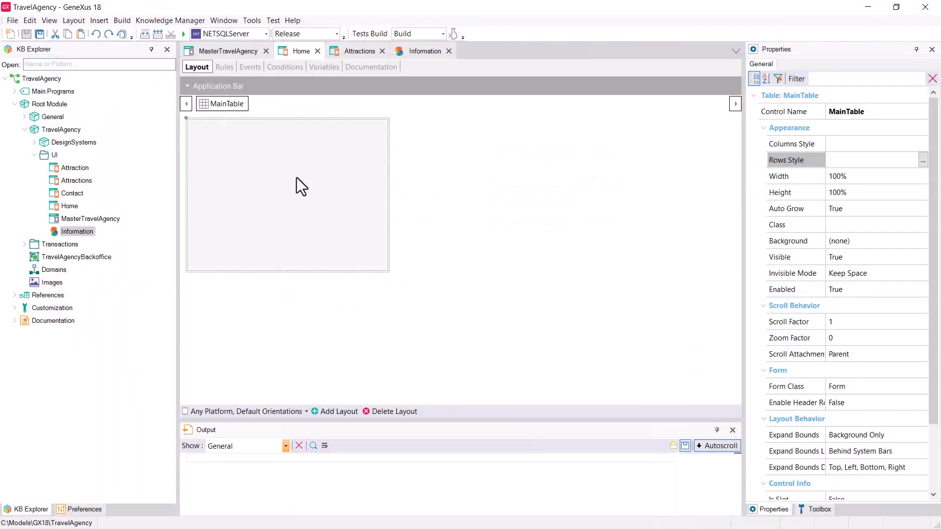
{"action": "right_click", "coordinate": [296, 177]}
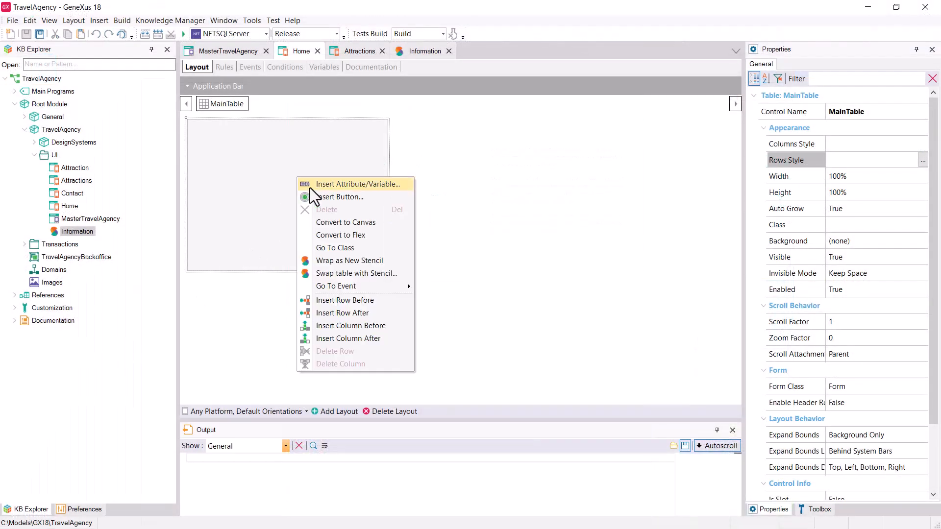
{"action": "left_click", "coordinate": [342, 313]}
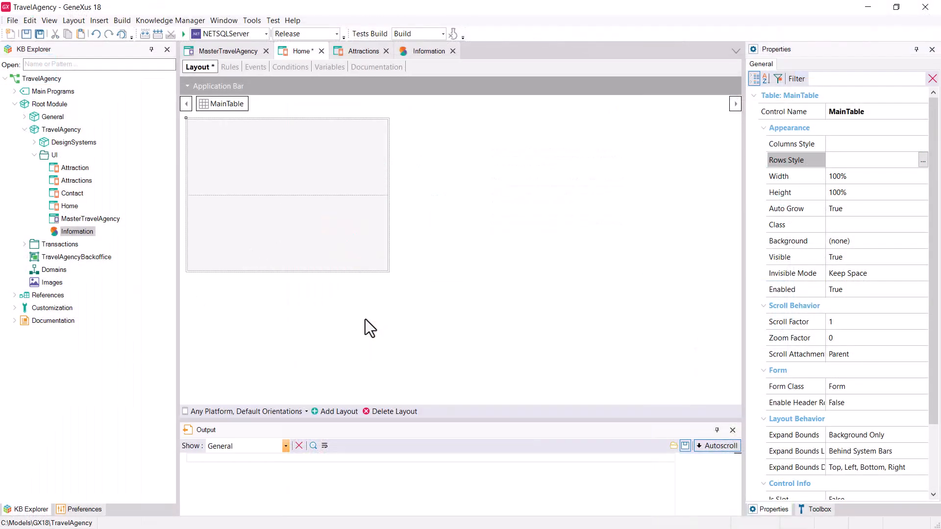
Set the Home panel's MainTable row heights to 712 dip for the first row and 100% for the second.
{"action": "left_click", "coordinate": [870, 166]}
{"action": "left_click", "coordinate": [922, 160]}
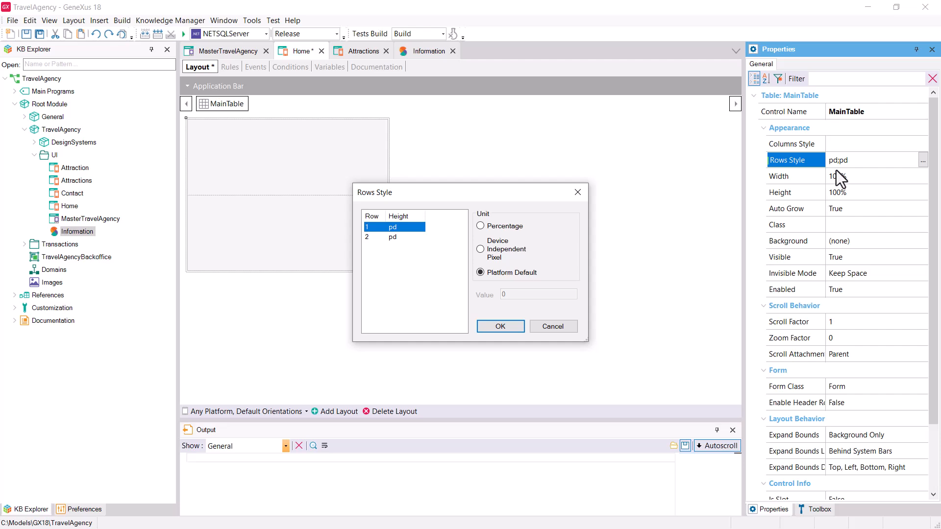
{"action": "left_click", "coordinate": [504, 253]}
{"action": "double_click", "coordinate": [506, 295]}
{"action": "type", "text": "712"}
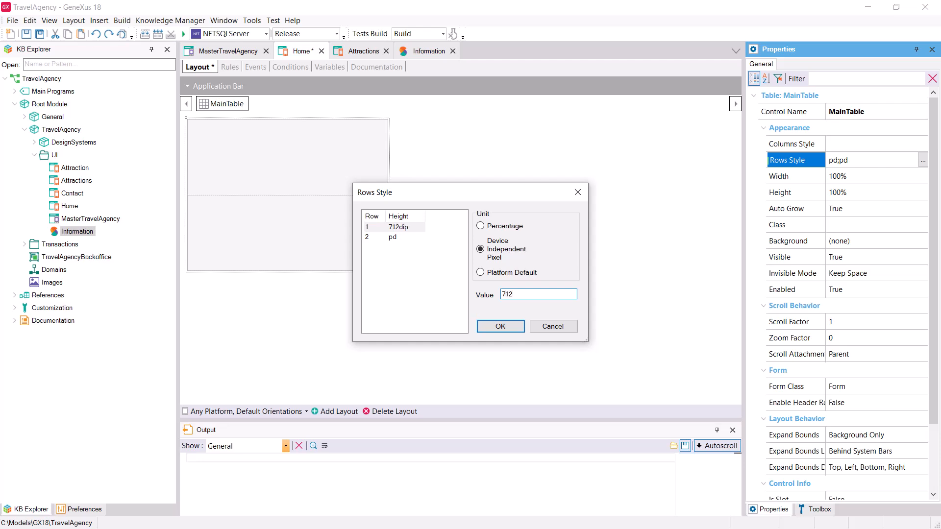
{"action": "key", "text": "Return"}
{"action": "left_click", "coordinate": [880, 162]}
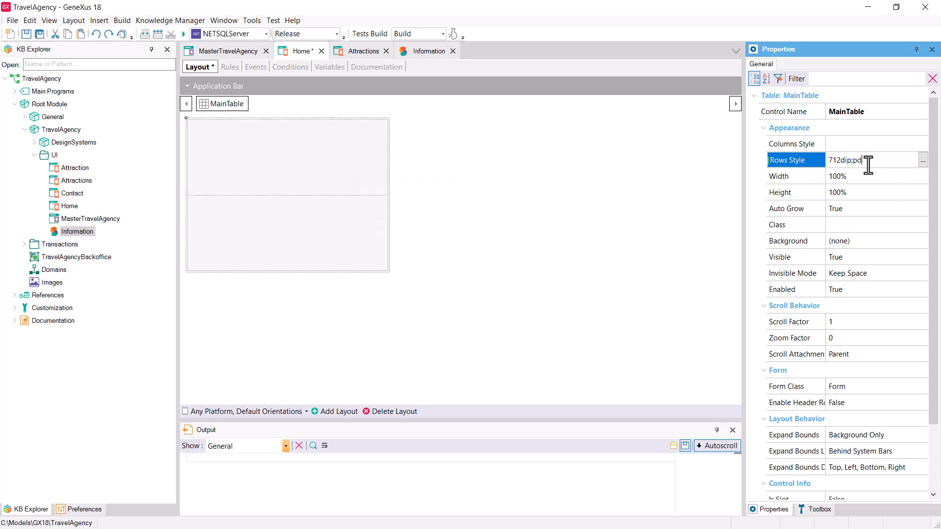
{"action": "double_click", "coordinate": [868, 164]}
{"action": "type", "text": "100"}
Insert the Information stencil into the first row of the Home panel's MainTable.
{"action": "left_click", "coordinate": [815, 509]}
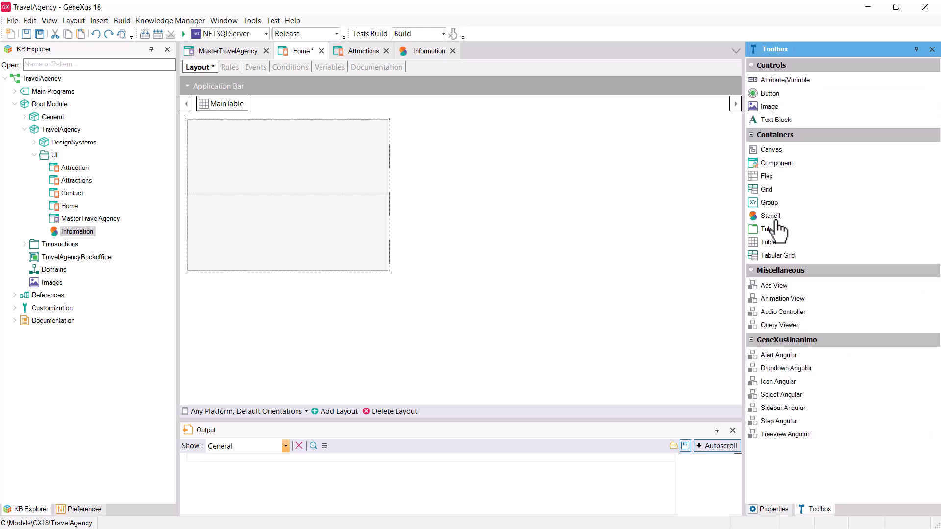
{"action": "left_click_drag", "start_coordinate": [774, 219], "coordinate": [286, 166]}
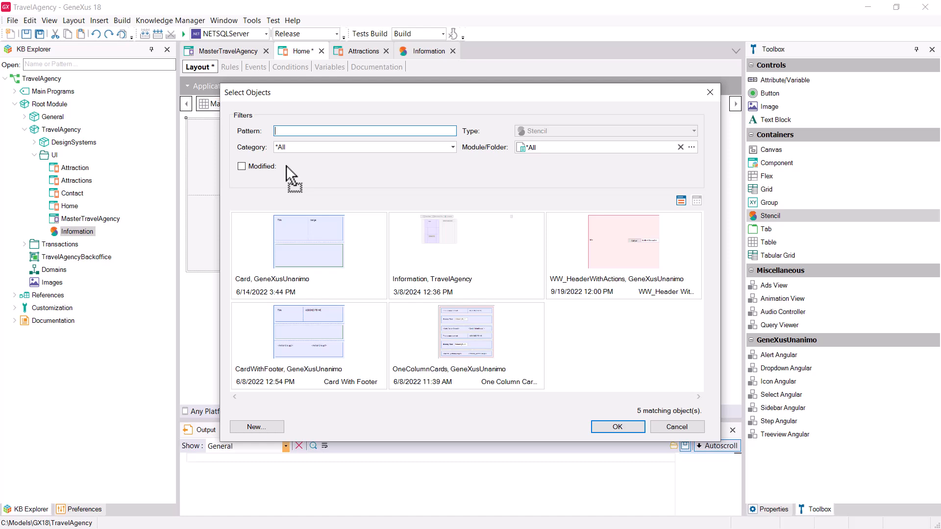
{"action": "double_click", "coordinate": [455, 256]}
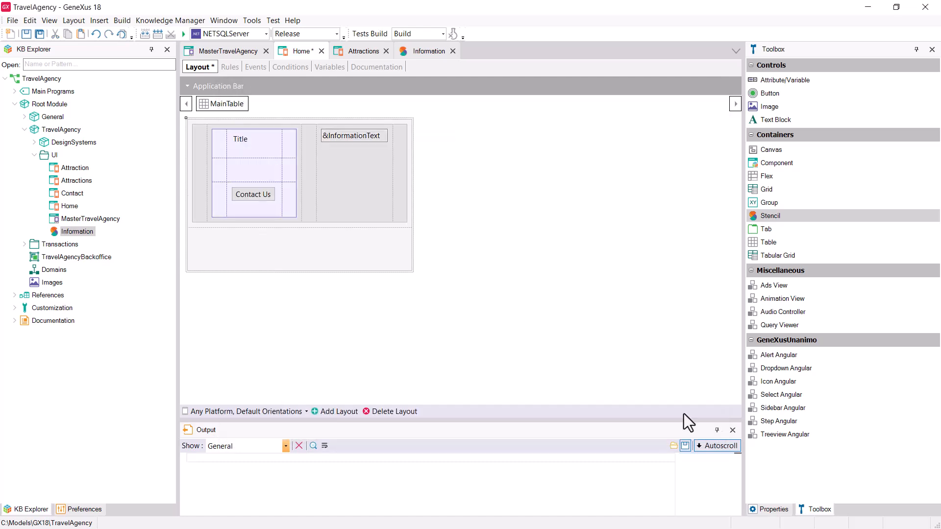
Compare the properties of the Information stencil instance in the Home panel with those of the stencil's own MainTable.
{"action": "left_click", "coordinate": [360, 132]}
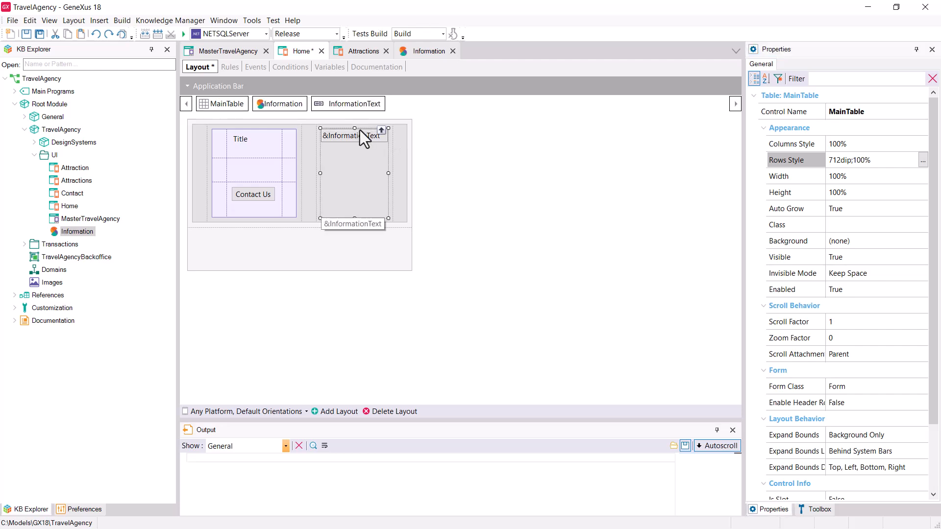
{"action": "left_click", "coordinate": [355, 126]}
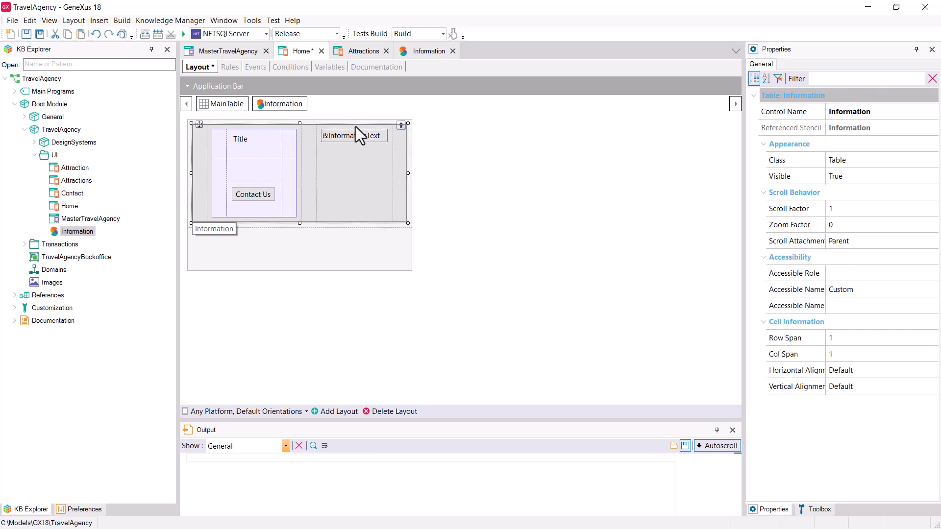
{"action": "left_click", "coordinate": [417, 54]}
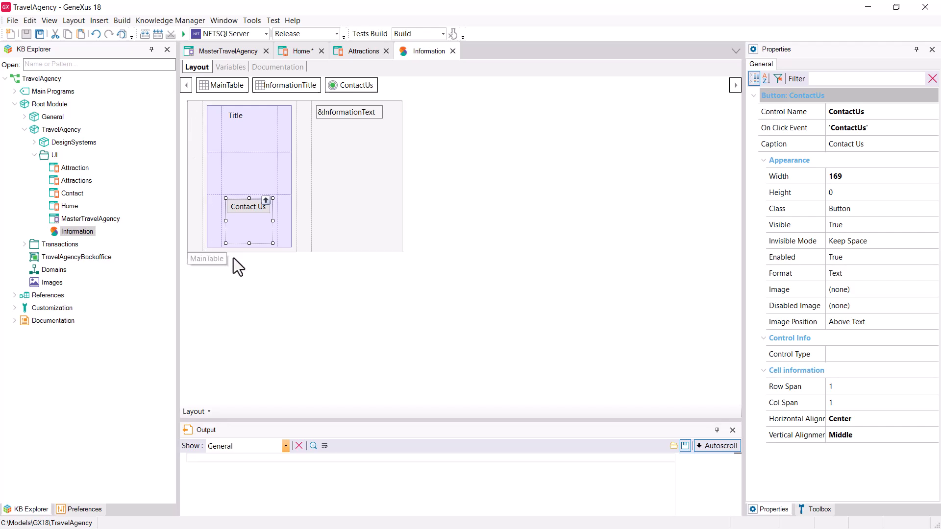
{"action": "left_click", "coordinate": [303, 135]}
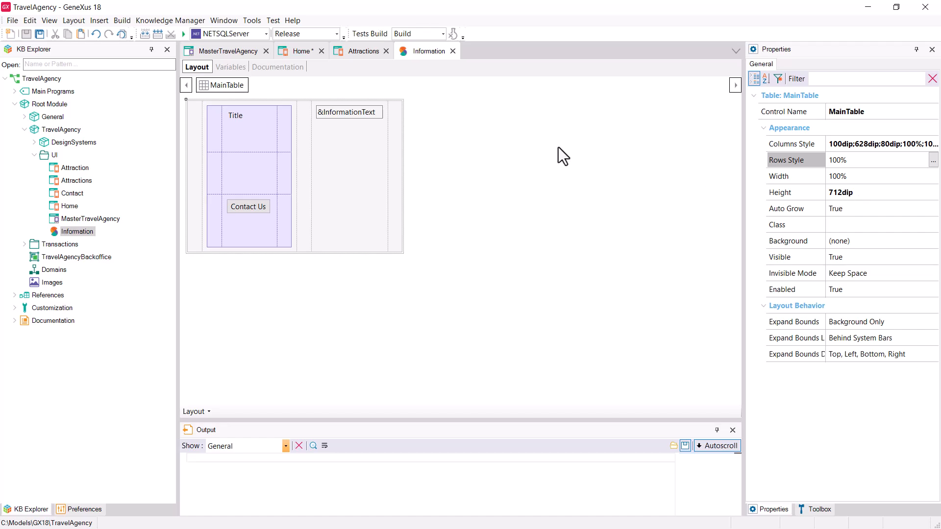
{"action": "left_click", "coordinate": [296, 52]}
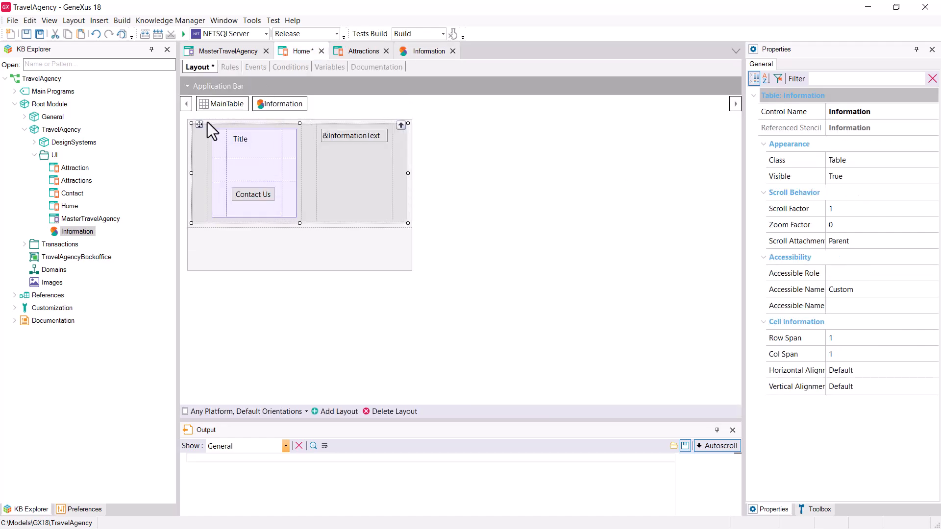
{"action": "left_click", "coordinate": [207, 122]}
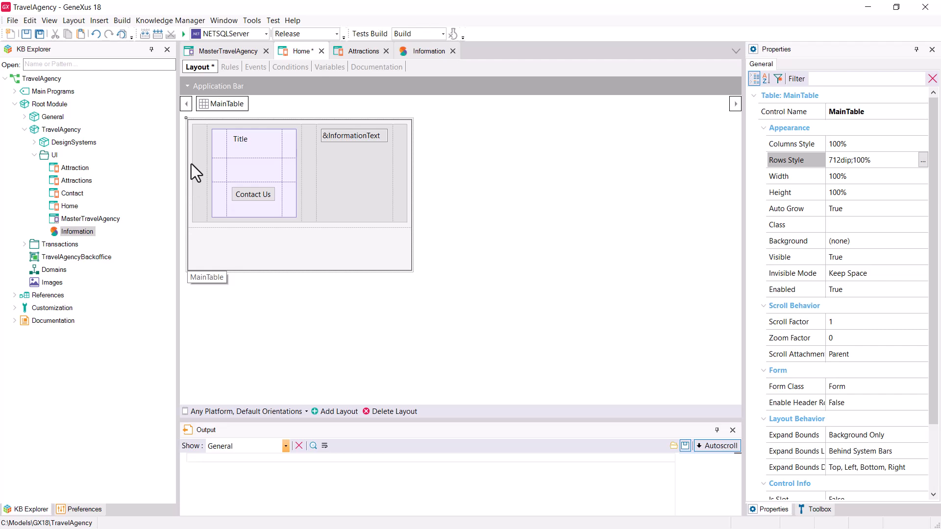
Set the height of the Information stencil's MainTable to 100%.
{"action": "left_click", "coordinate": [419, 51]}
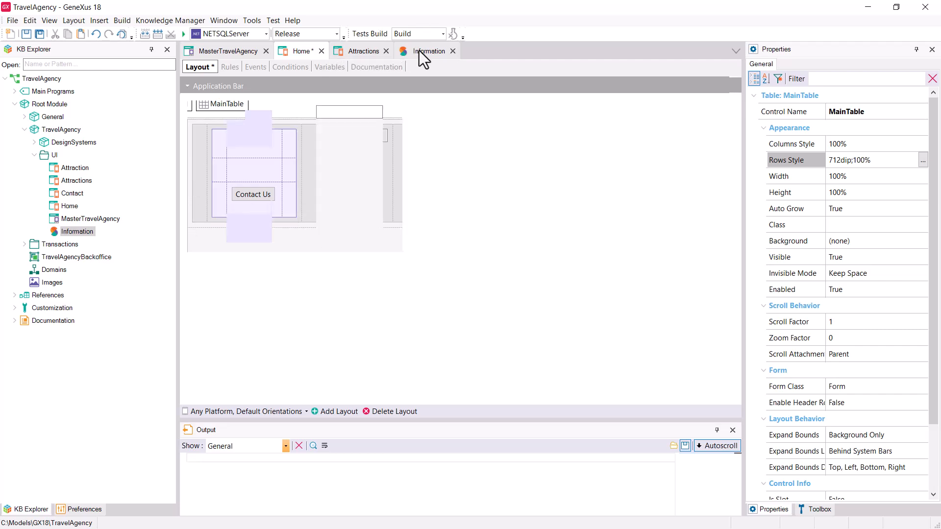
{"action": "left_click", "coordinate": [857, 193]}
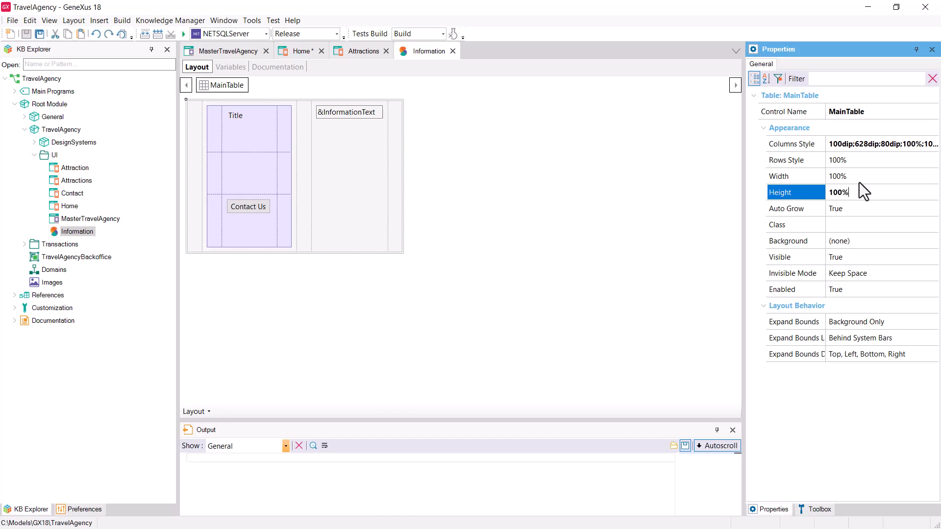
{"action": "key", "text": "Return"}
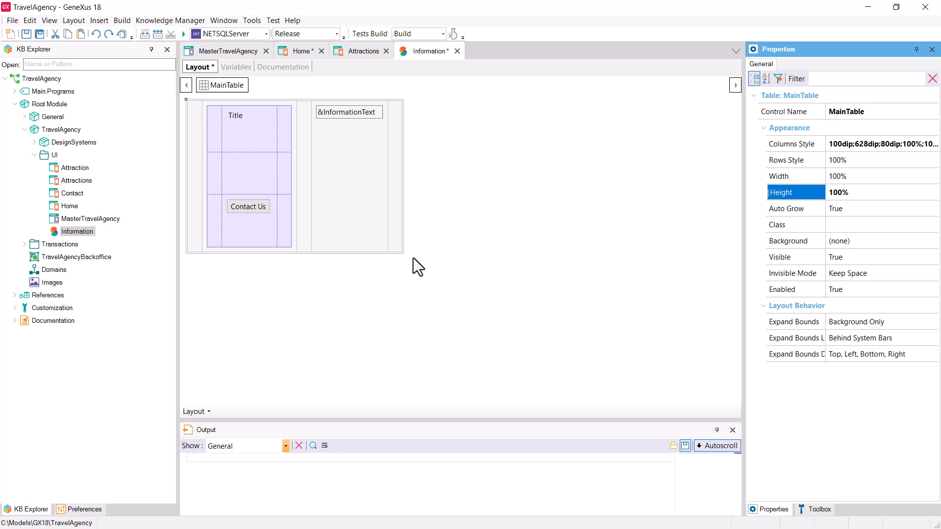
Review the Home panel's MainTable row styles and the Title text block's properties within the inserted Information stencil.
{"action": "left_click", "coordinate": [302, 52]}
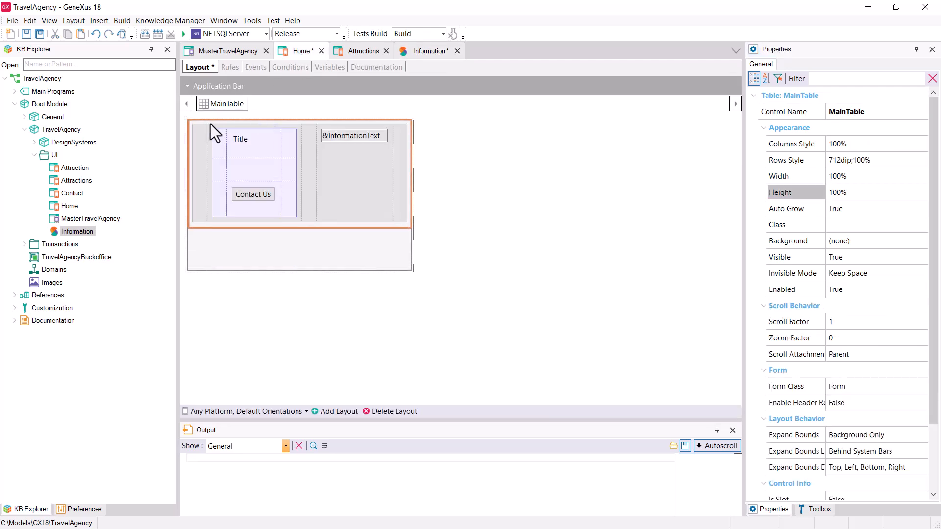
{"action": "left_click", "coordinate": [832, 163]}
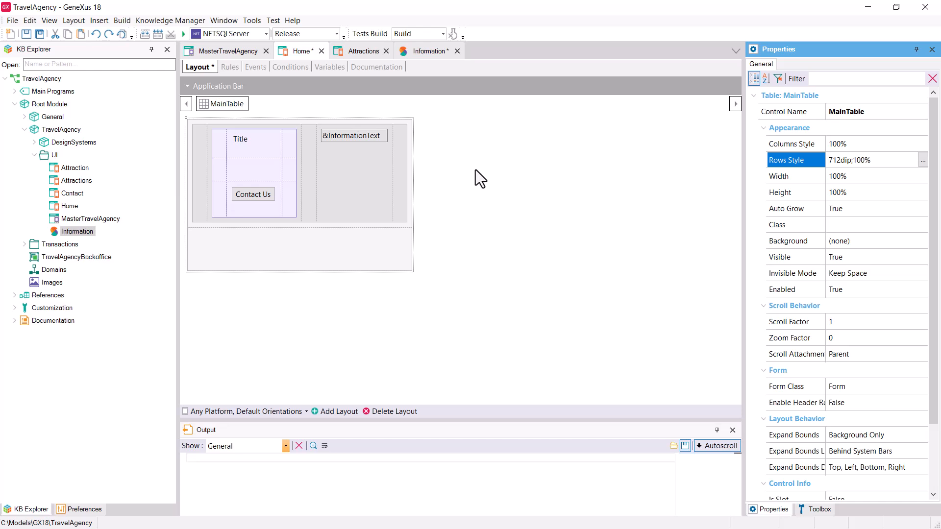
{"action": "left_click", "coordinate": [242, 141]}
{"action": "left_click_drag", "start_coordinate": [248, 147], "coordinate": [338, 150]}
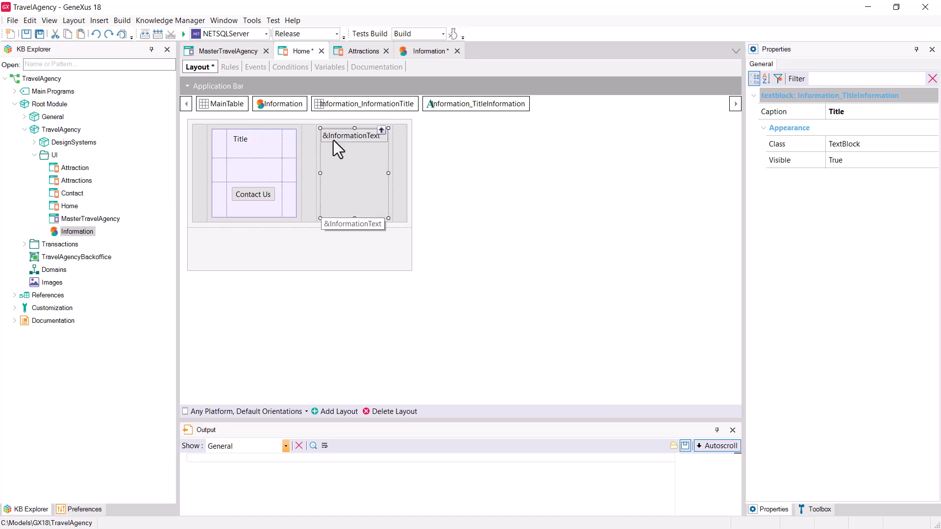
Set the caption of the Information stencil's Title text block to "The new age of EXPLORATION", copied from the Figma design.
{"action": "left_click", "coordinate": [333, 141]}
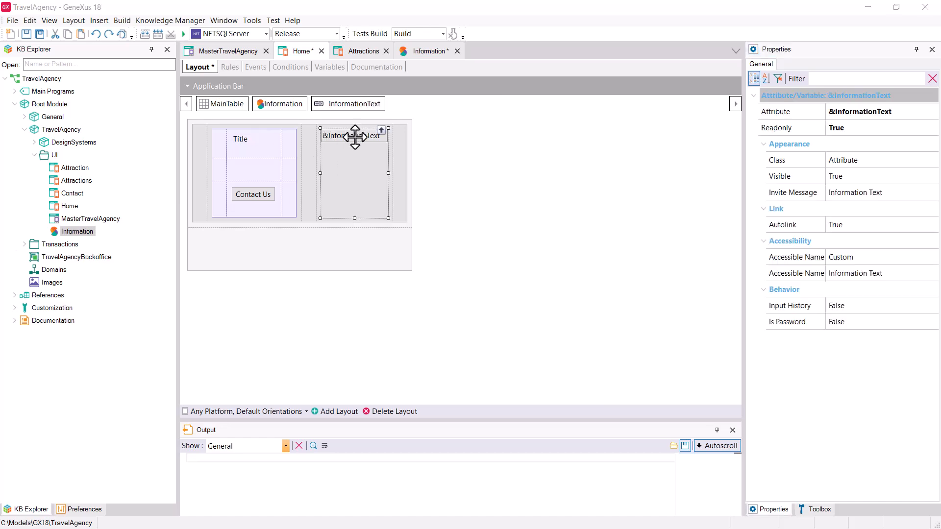
{"action": "left_click", "coordinate": [243, 140]}
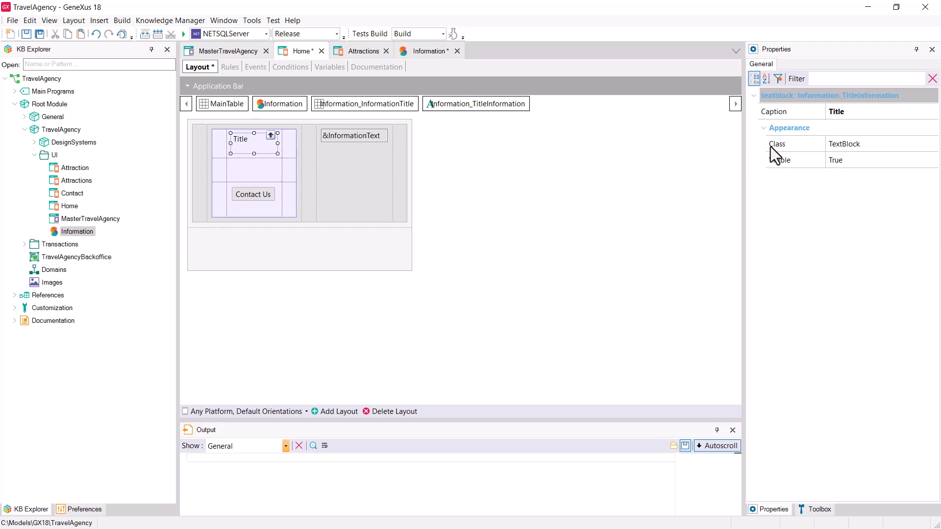
{"action": "left_click", "coordinate": [868, 112]}
{"action": "double_click", "coordinate": [868, 113]}
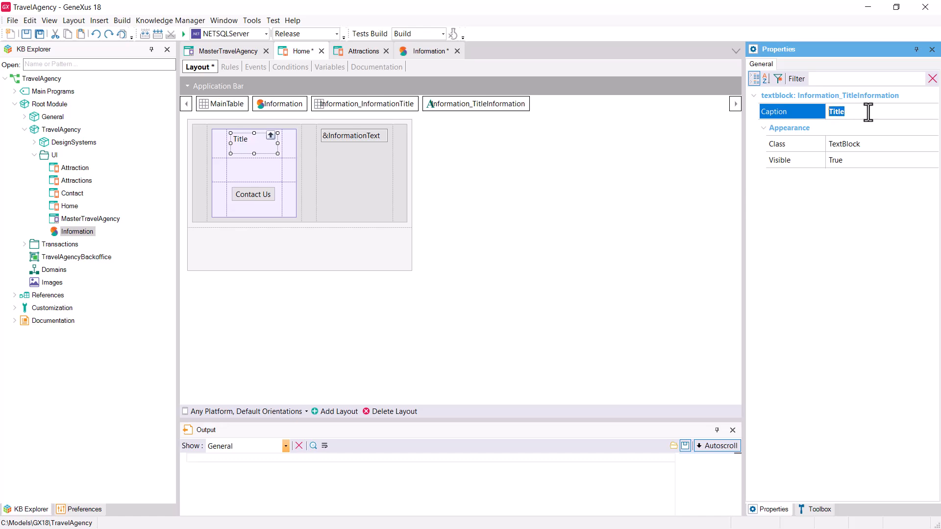
{"action": "key", "text": "BackSpace"}
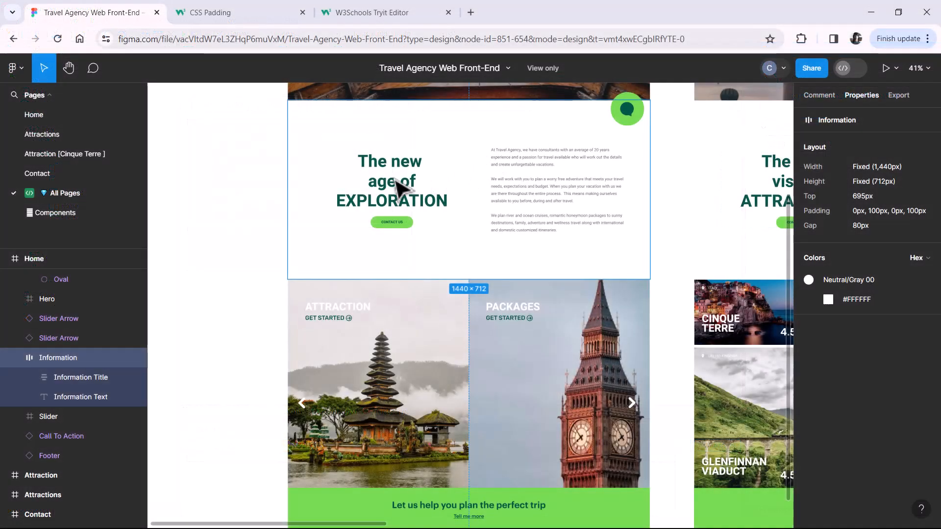
{"action": "left_click", "coordinate": [405, 191]}
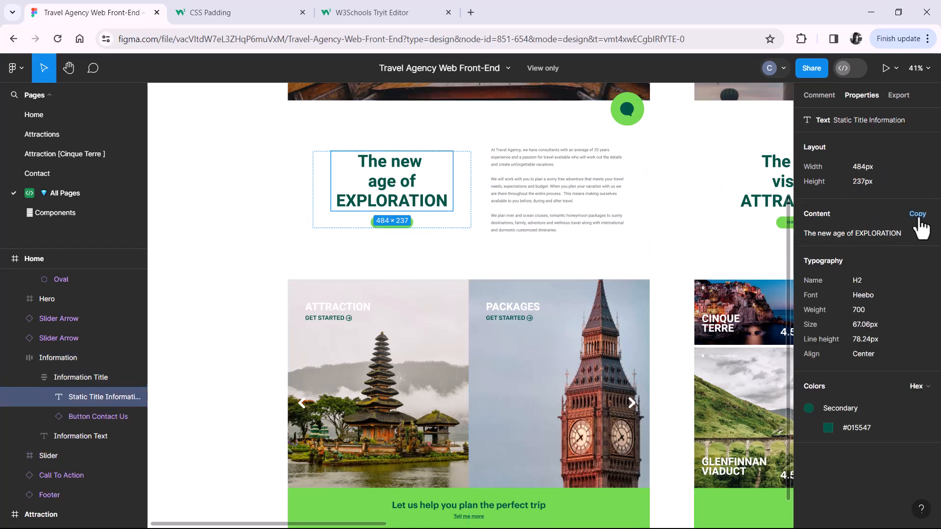
{"action": "left_click", "coordinate": [916, 214]}
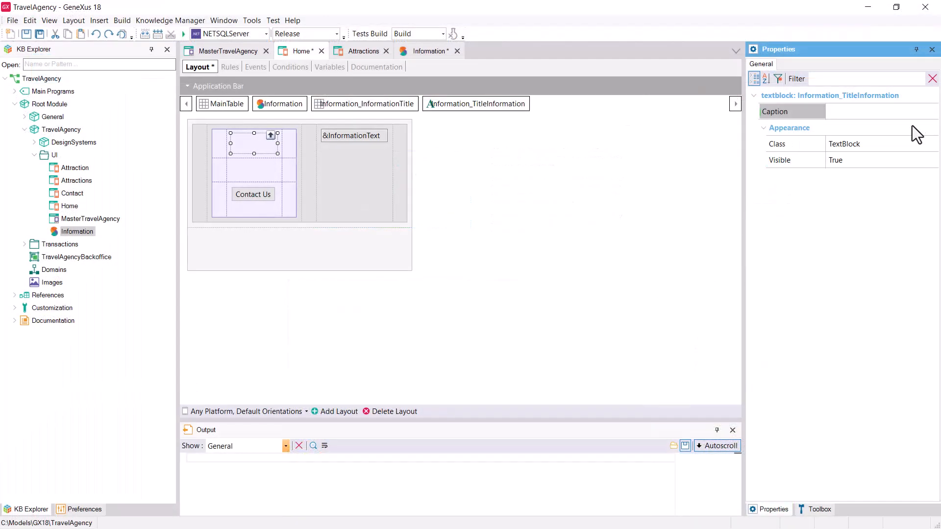
{"action": "left_click", "coordinate": [903, 113]}
{"action": "key", "text": "ctrl+v"}
{"action": "key", "text": "Return"}
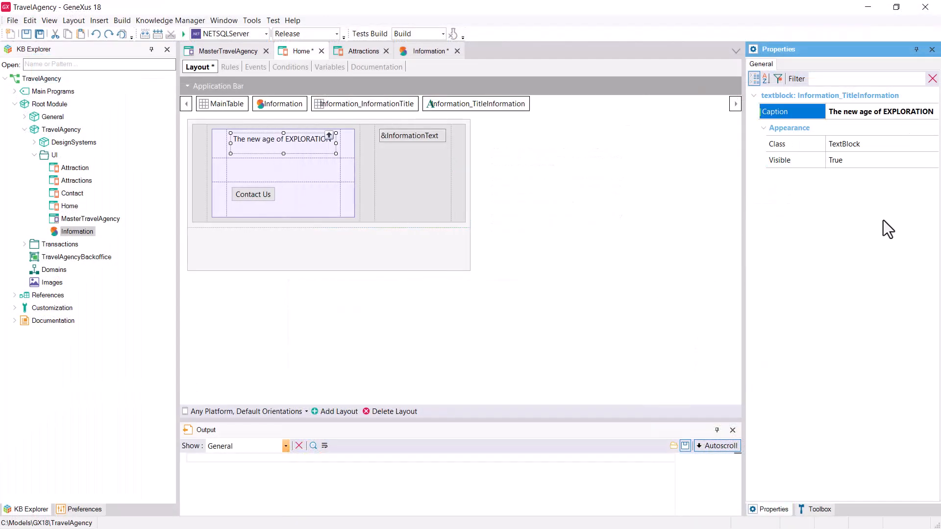
Add a ClientStart event to the Home panel that assigns the Information Text content copied from Figma to &InformationText.
{"action": "left_click", "coordinate": [405, 141]}
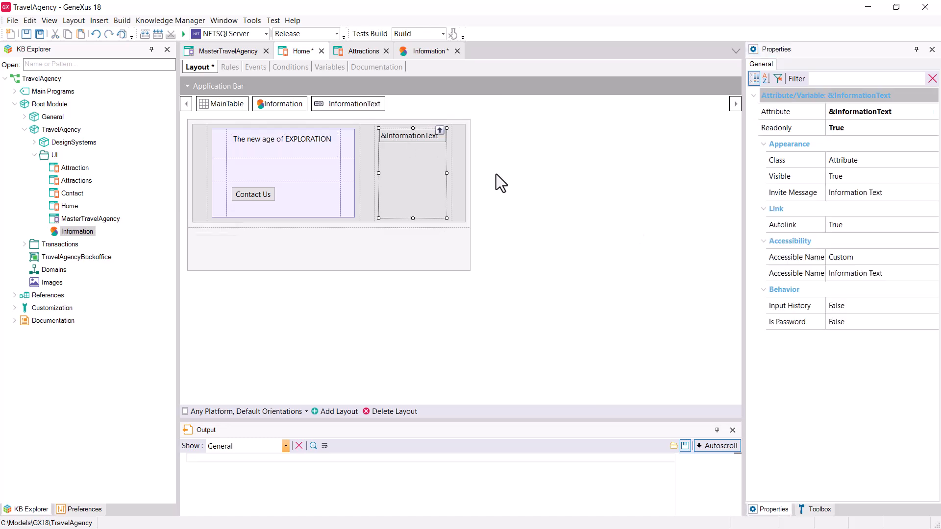
{"action": "left_click", "coordinate": [254, 67]}
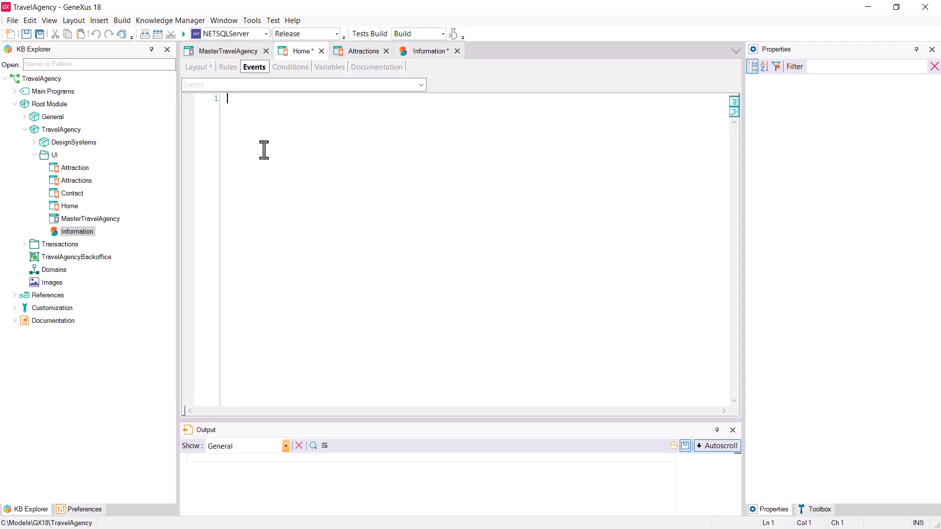
{"action": "left_click", "coordinate": [423, 85]}
{"action": "left_click", "coordinate": [244, 106]}
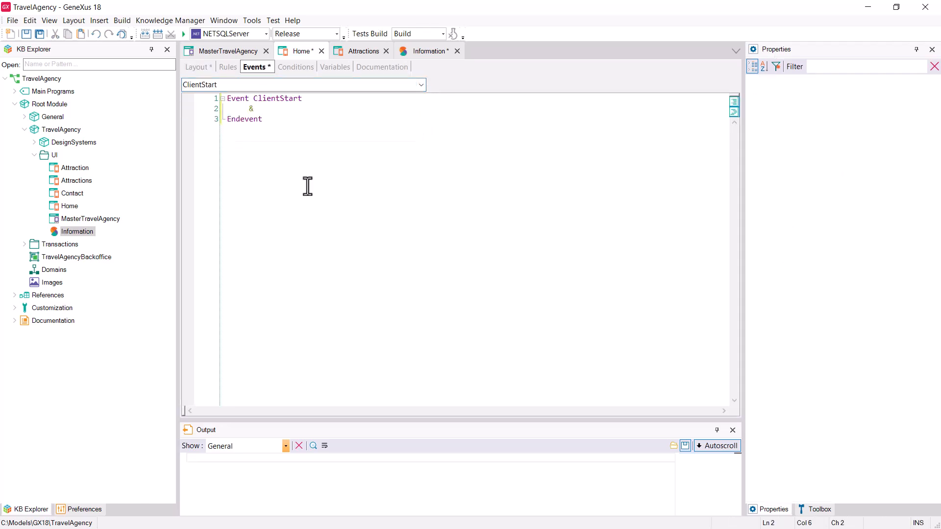
{"action": "type", "text": "&"}
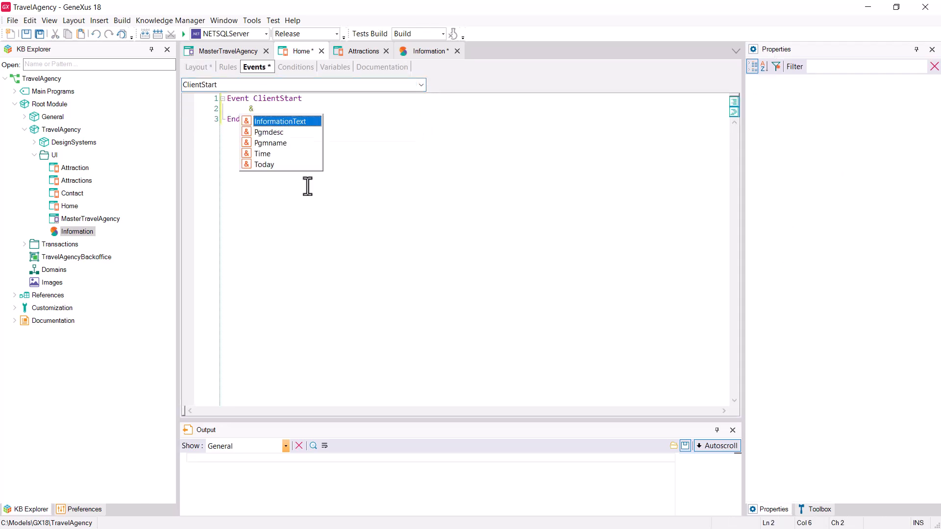
{"action": "key", "text": "Return"}
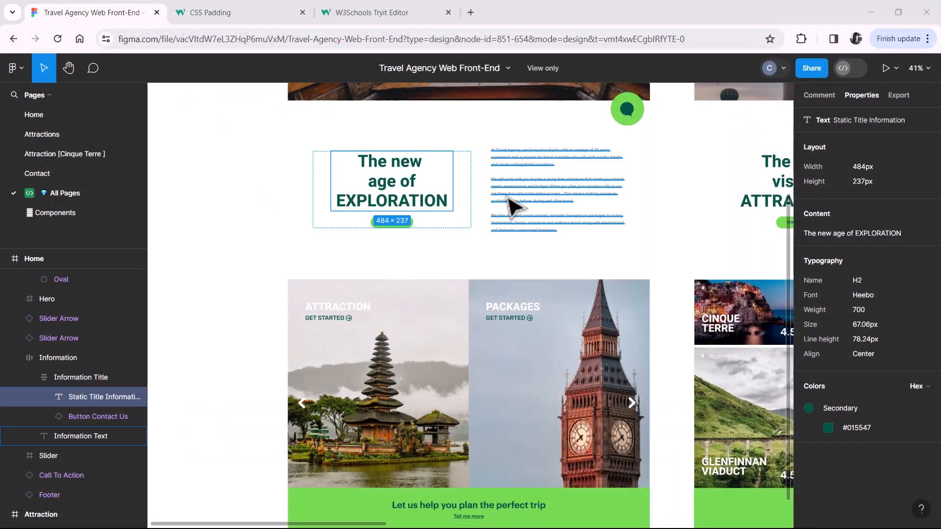
{"action": "left_click", "coordinate": [505, 196]}
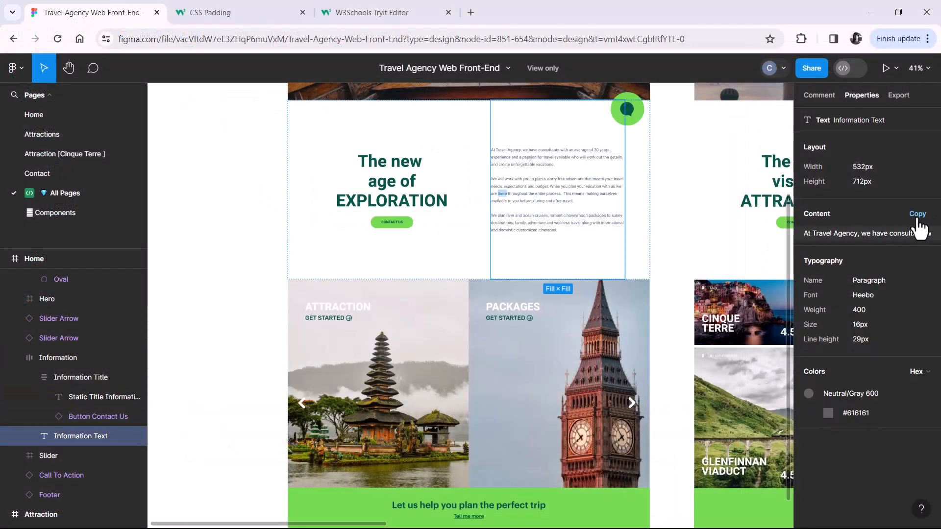
{"action": "left_click", "coordinate": [918, 229]}
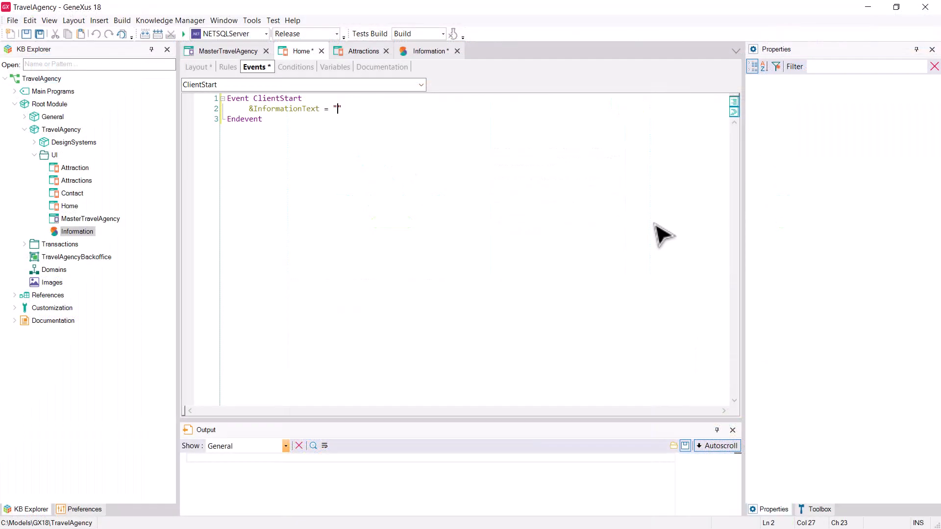
{"action": "key", "text": "ctrl+v"}
Append the second paragraph as a quoted string with "&InformationText += newline() + newline() +" on its own line in the ClientStart event.
{"action": "key", "text": "Up"}
{"action": "key", "text": "Up"}
{"action": "key", "text": "Up"}
{"action": "key", "text": "Up"}
{"action": "key", "text": "End"}
{"action": "key", "text": "Return"}
{"action": "type", "text": "&InformationText +="}
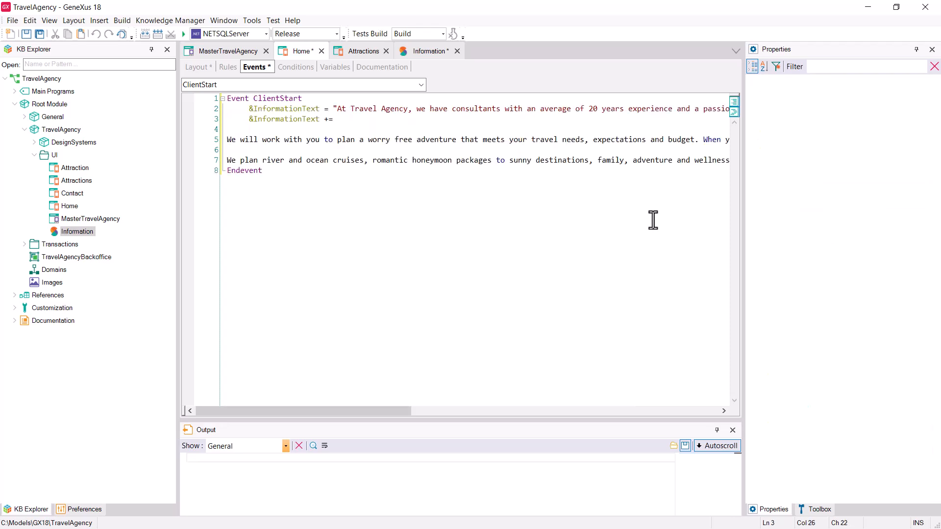
{"action": "type", "text": " newline() +newline() +\""}
{"action": "key", "text": "Delete"}
{"action": "key", "text": "Delete"}
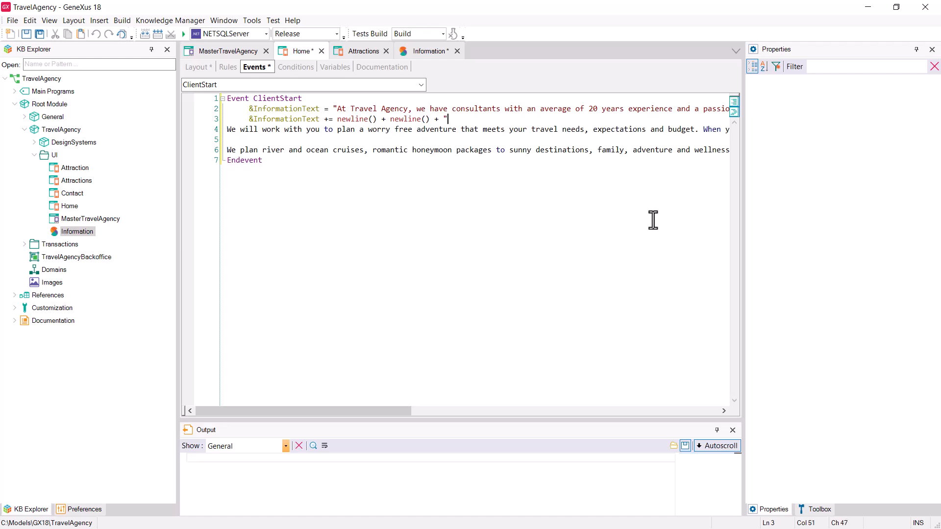
{"action": "key", "text": "End"}
{"action": "type", "text": "\""}
Append the third paragraph, "We plan river and ocean cruises...", to &InformationText with += after two newline() calls in the ClientStart event.
{"action": "key", "text": "Return"}
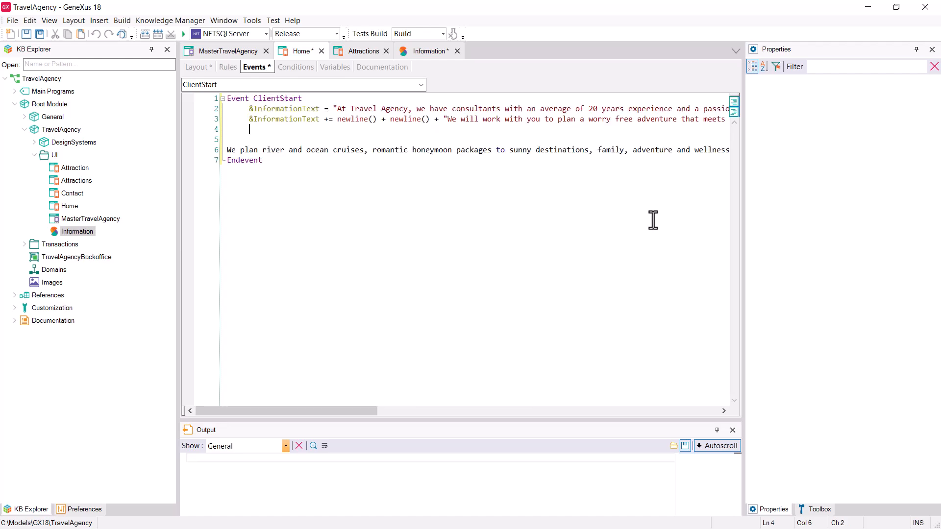
{"action": "type", "text": "&InformationText += newline() + newline() + \""}
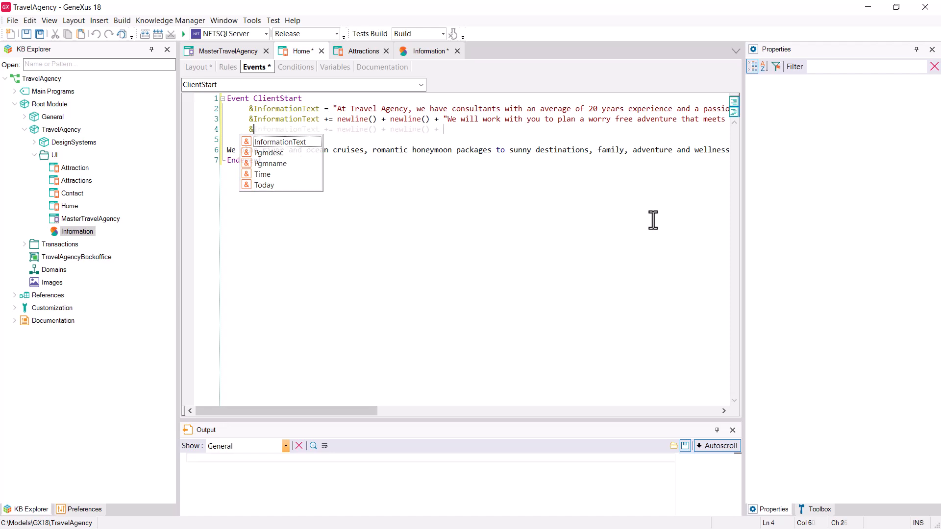
{"action": "key", "text": "Delete"}
{"action": "key", "text": "Delete"}
{"action": "key", "text": "End"}
{"action": "key", "text": "Home"}
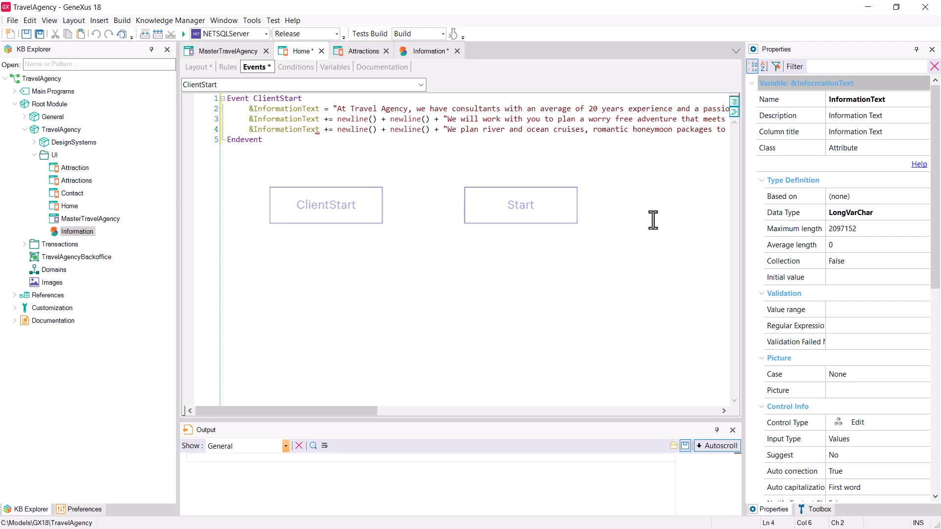
Create the Contact Us button's 'ContactUs' event with a call to Contact() and save the Home panel.
{"action": "left_click", "coordinate": [201, 67]}
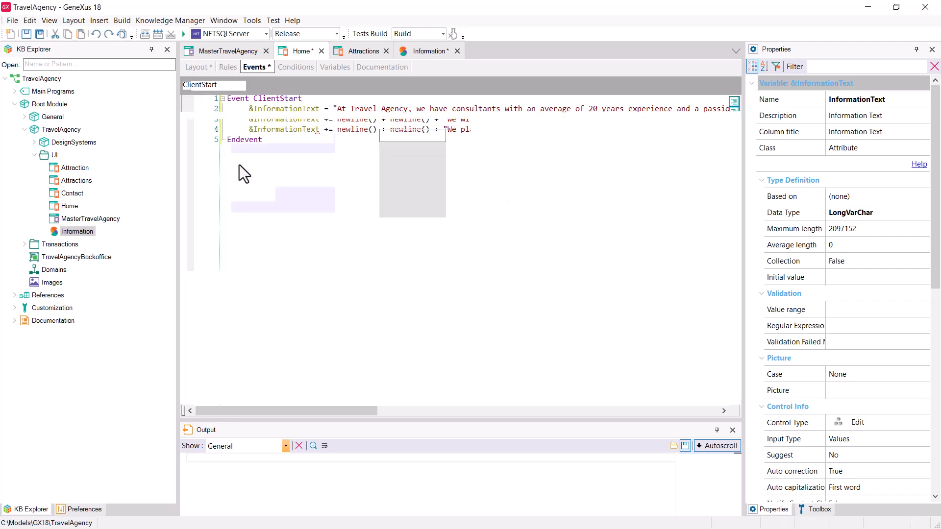
{"action": "left_click", "coordinate": [271, 194]}
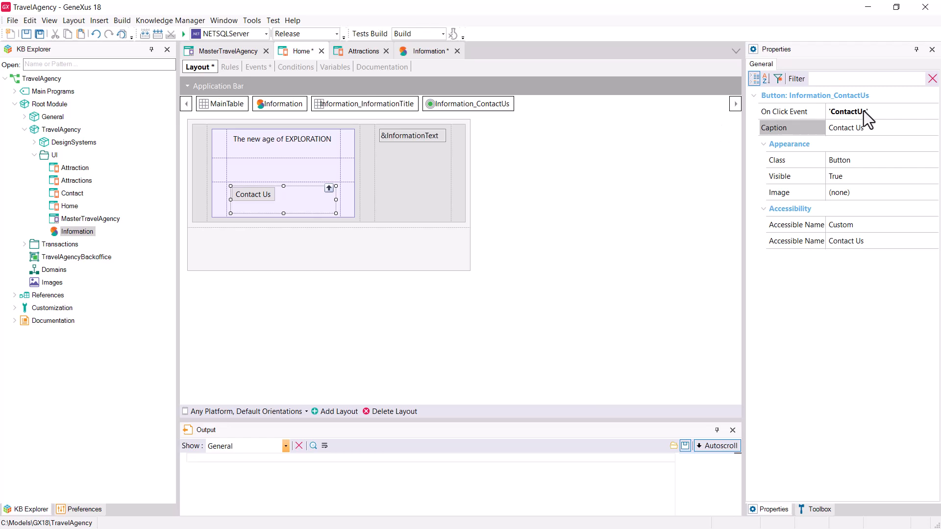
{"action": "right_click", "coordinate": [266, 192]}
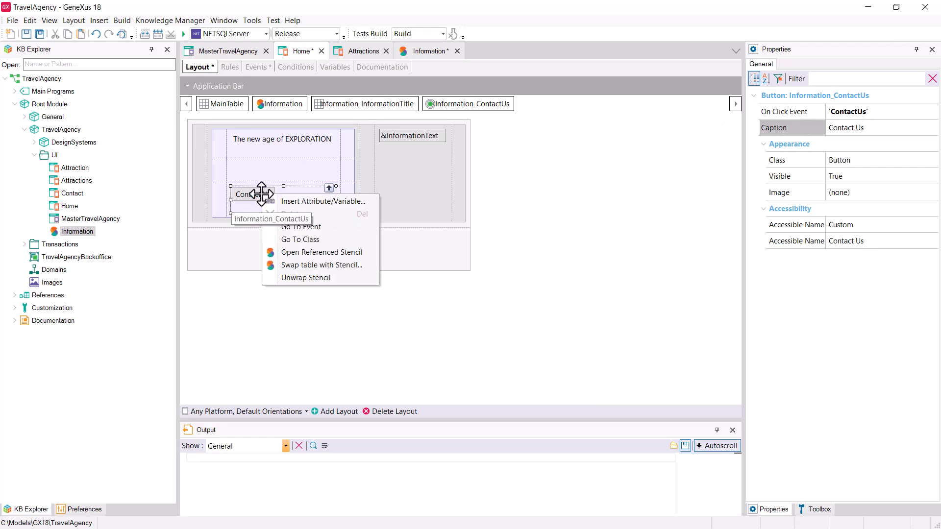
{"action": "left_click", "coordinate": [293, 225]}
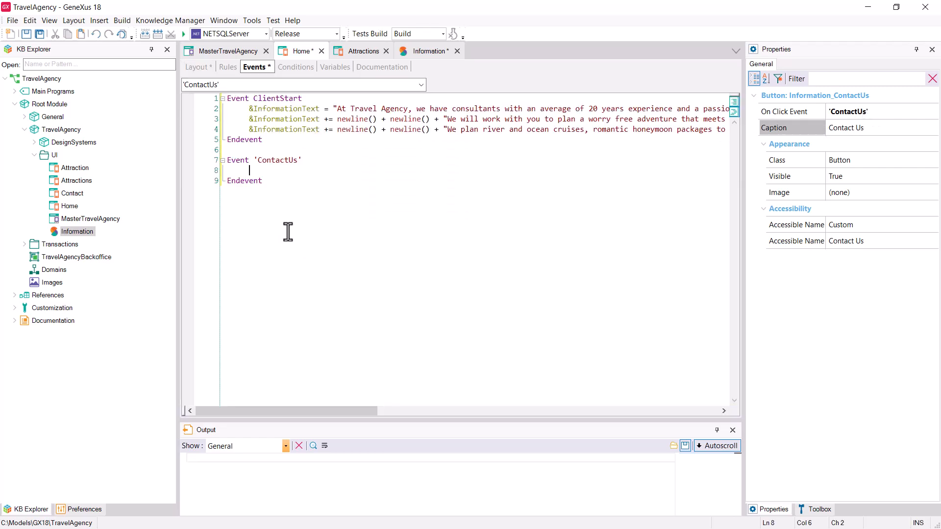
{"action": "left_click_drag", "start_coordinate": [72, 193], "coordinate": [252, 172]}
{"action": "type", "text": ")"}
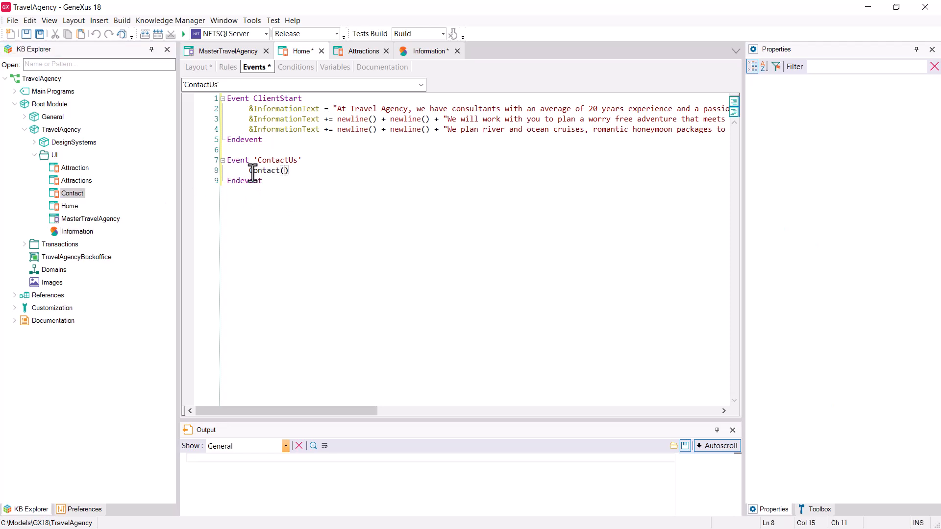
{"action": "left_click", "coordinate": [26, 33]}
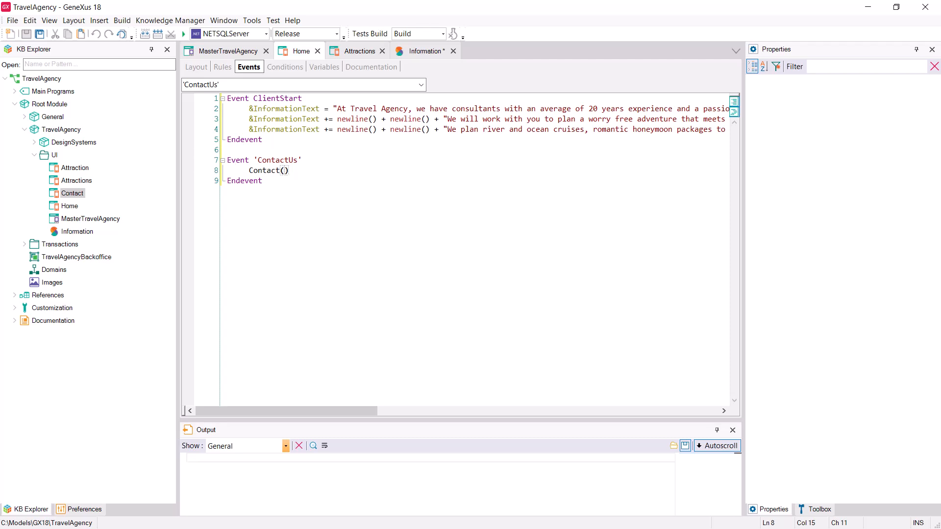
Set the Home panel's Main program property to True and save the panel.
{"action": "left_click", "coordinate": [197, 67]}
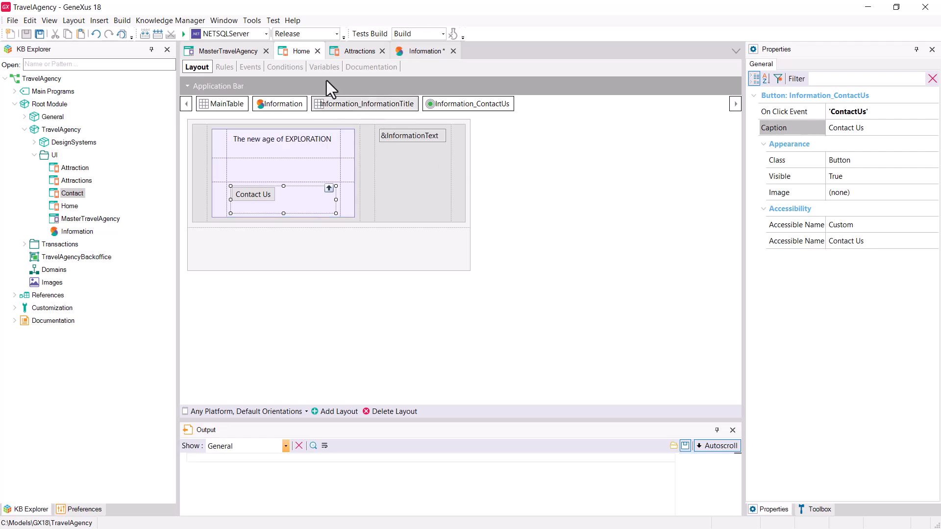
{"action": "left_click", "coordinate": [305, 52]}
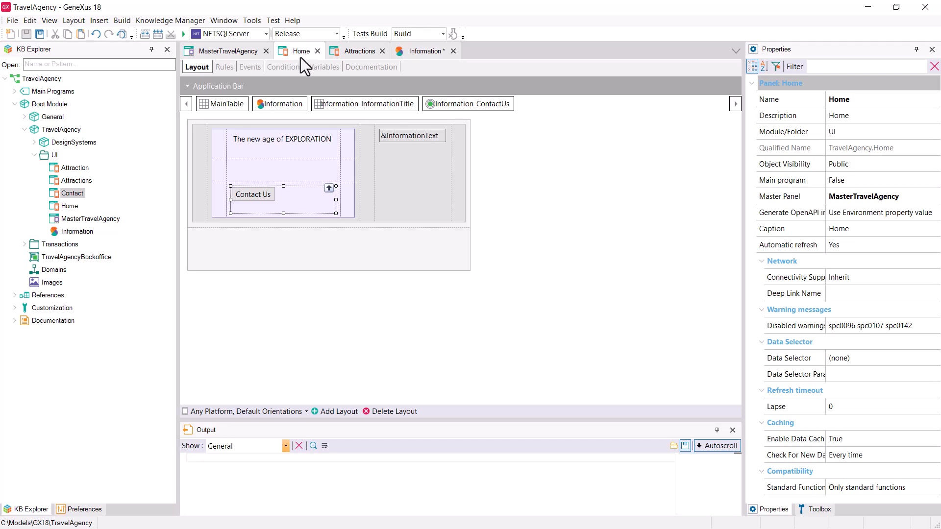
{"action": "left_click", "coordinate": [880, 185]}
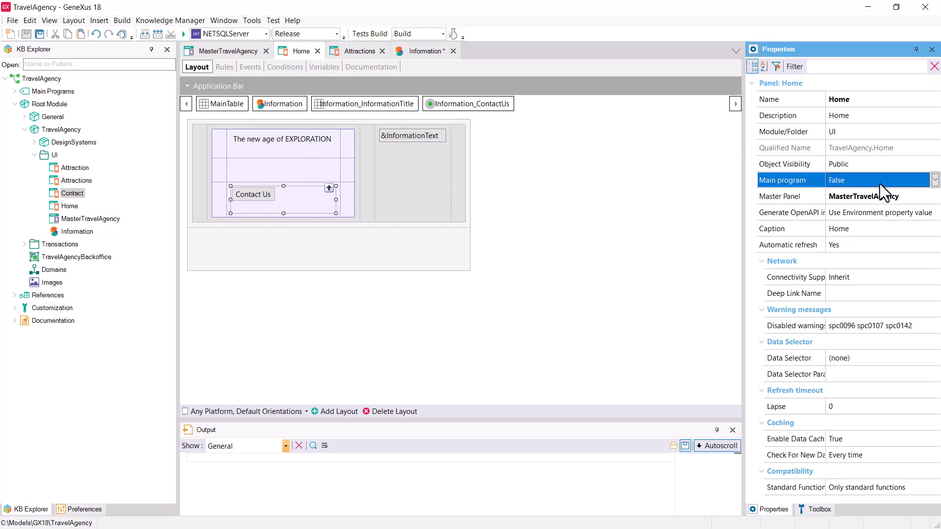
{"action": "double_click", "coordinate": [880, 183]}
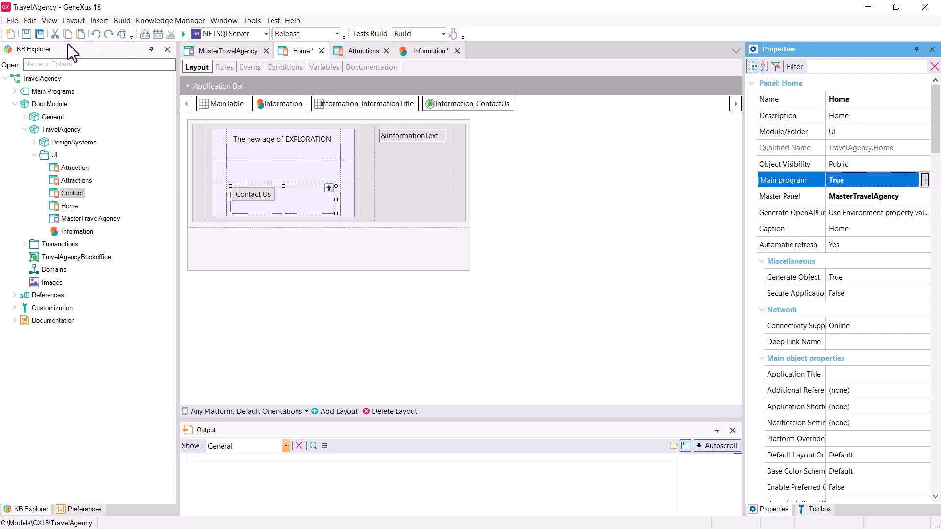
{"action": "key", "text": "ctrl+s"}
{"action": "right_click", "coordinate": [303, 53]}
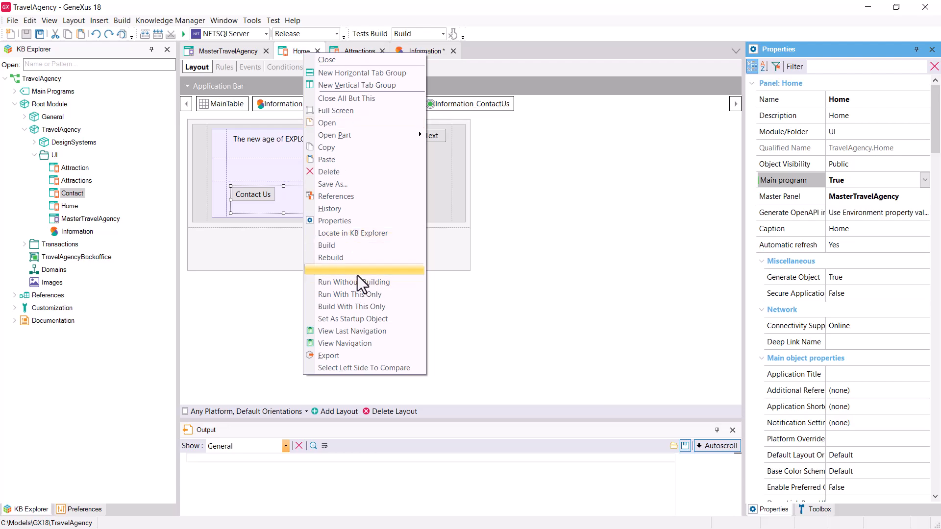
Examine the back end and front end generators in the NETSQLServer environment, including the Front end's generator properties.
{"action": "left_click", "coordinate": [66, 509]}
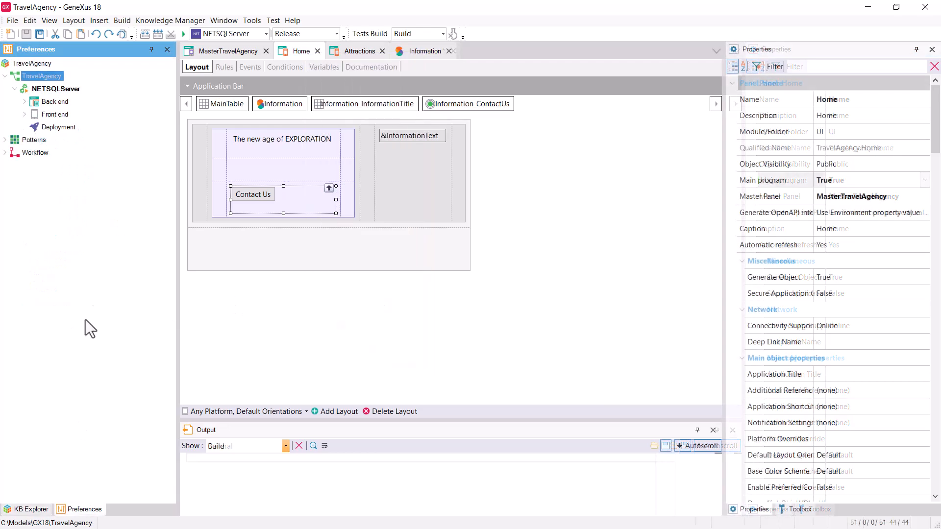
{"action": "left_click", "coordinate": [24, 101]}
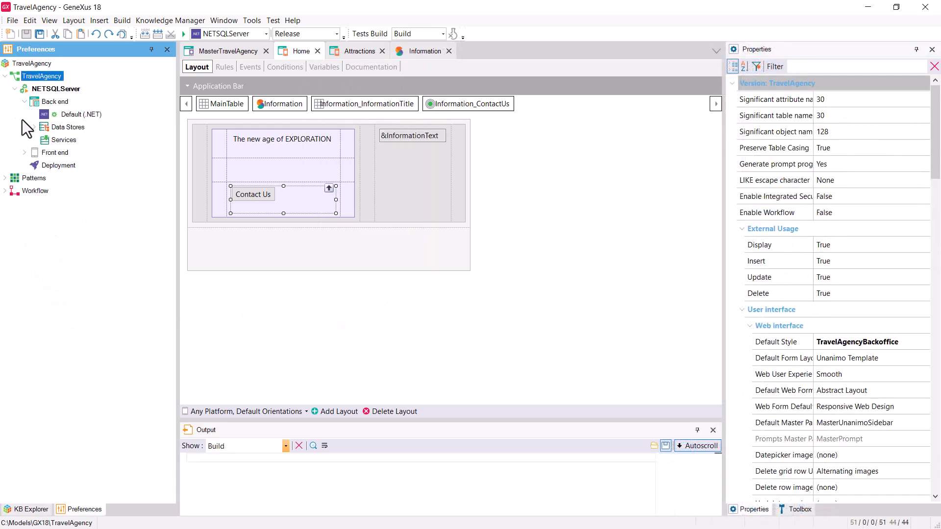
{"action": "left_click", "coordinate": [24, 154]}
{"action": "left_click", "coordinate": [61, 178]}
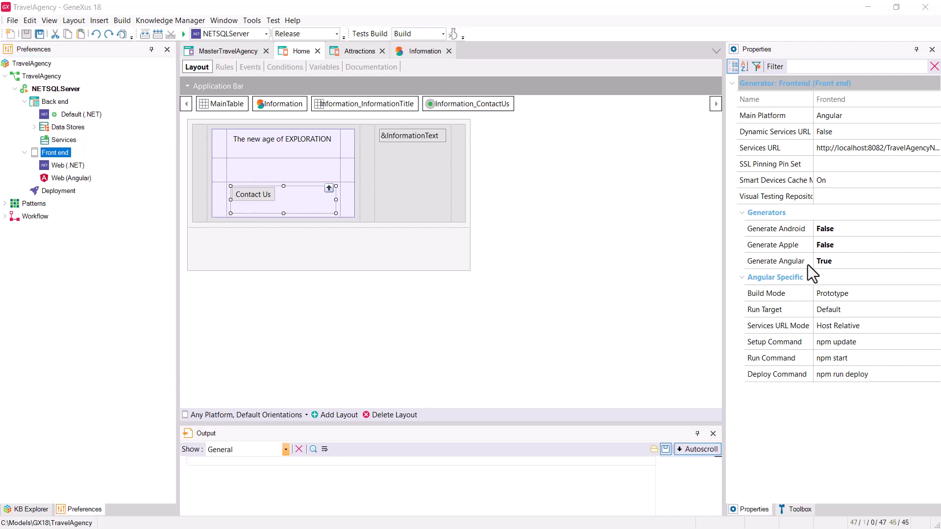
Return to the knowledge base tree and run the Home panel.
{"action": "left_click", "coordinate": [9, 510]}
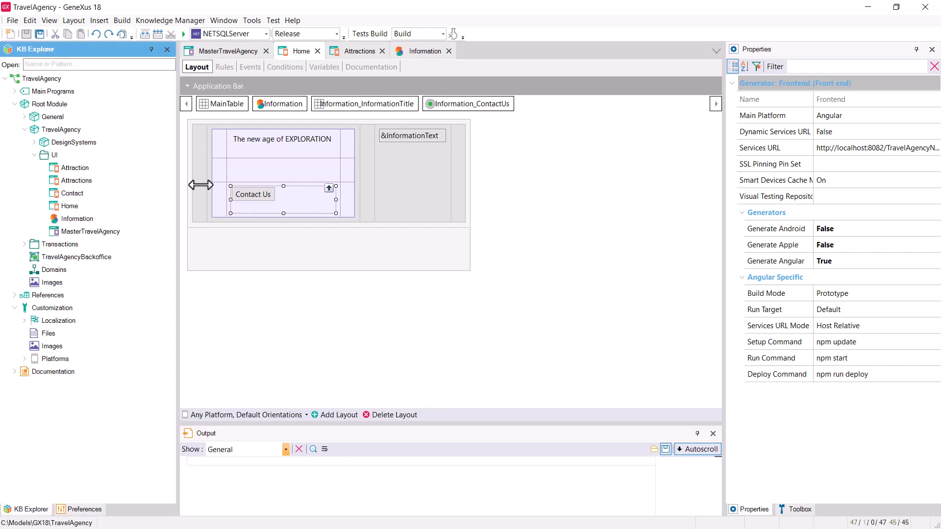
{"action": "right_click", "coordinate": [291, 52]}
{"action": "left_click", "coordinate": [315, 269]}
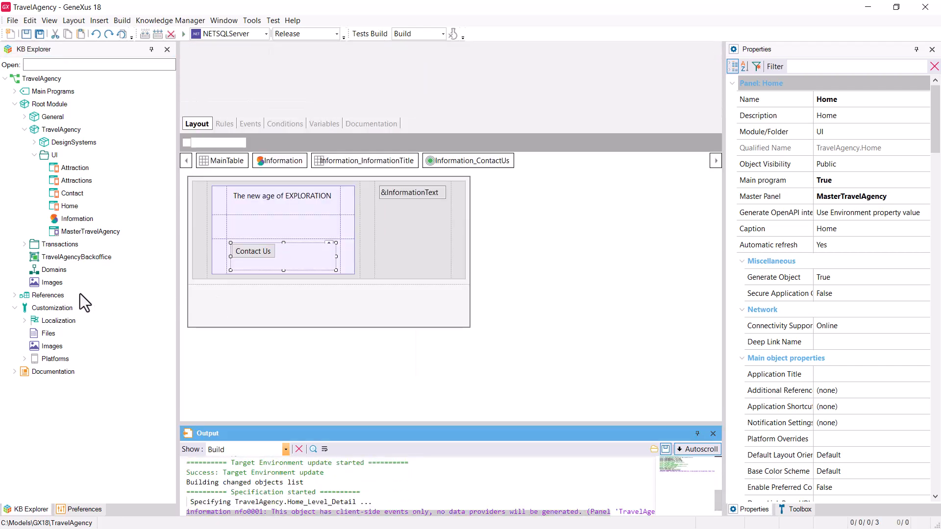
Check the style assigned to the Any Web Screen platform and open the TravelAgency design system object.
{"action": "left_click", "coordinate": [24, 359]}
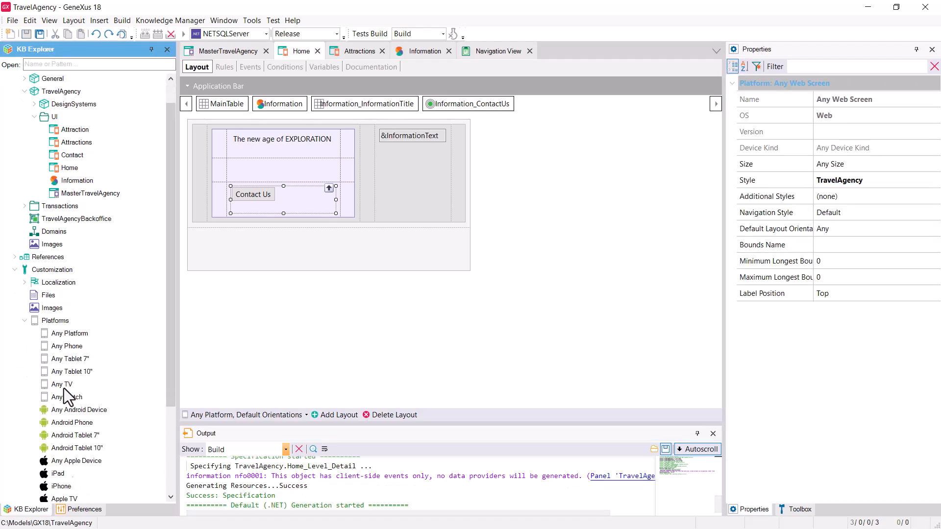
{"action": "scroll", "coordinate": [63, 388], "scroll_direction": "down", "scroll_amount": 2}
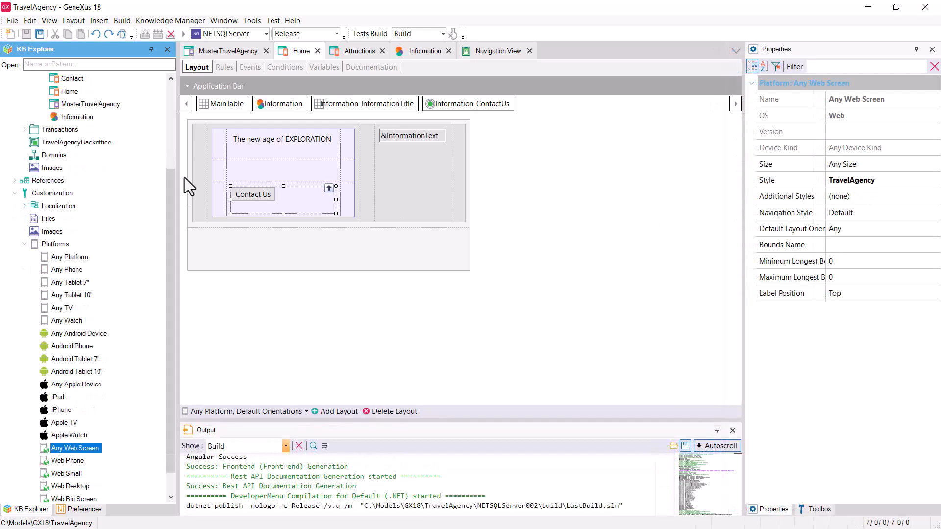
{"action": "scroll", "coordinate": [172, 119], "scroll_direction": "up", "scroll_amount": 3}
{"action": "double_click", "coordinate": [80, 129]}
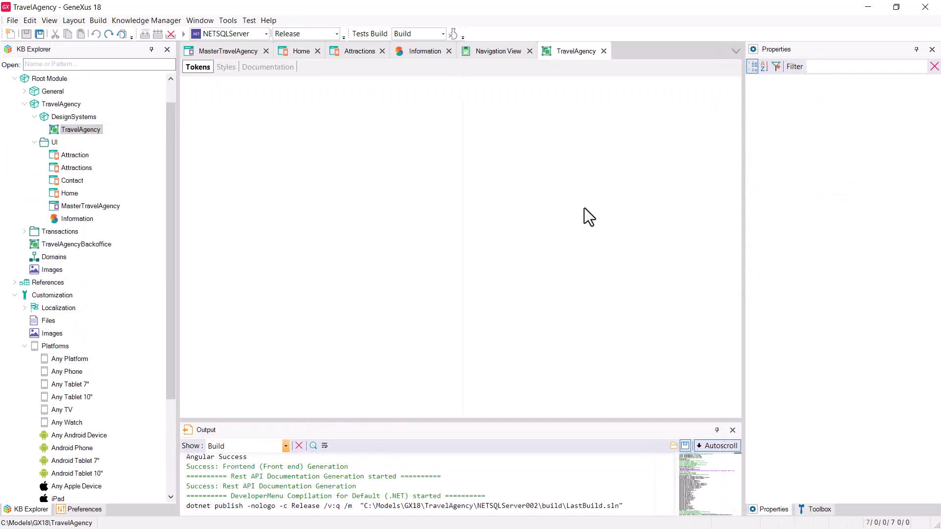
{"action": "left_click", "coordinate": [482, 277]}
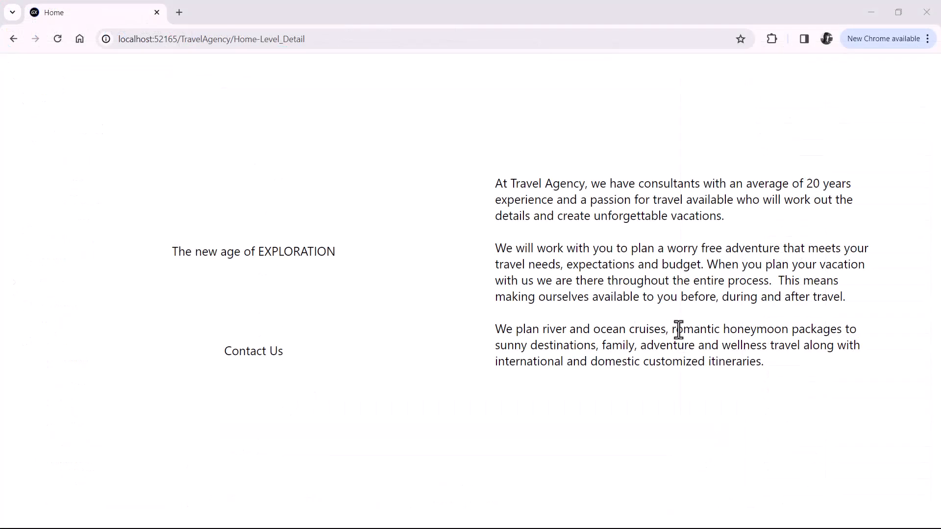
Examine how the running Home page adapts to narrower and wider browser window widths.
{"action": "left_click", "coordinate": [900, 13]}
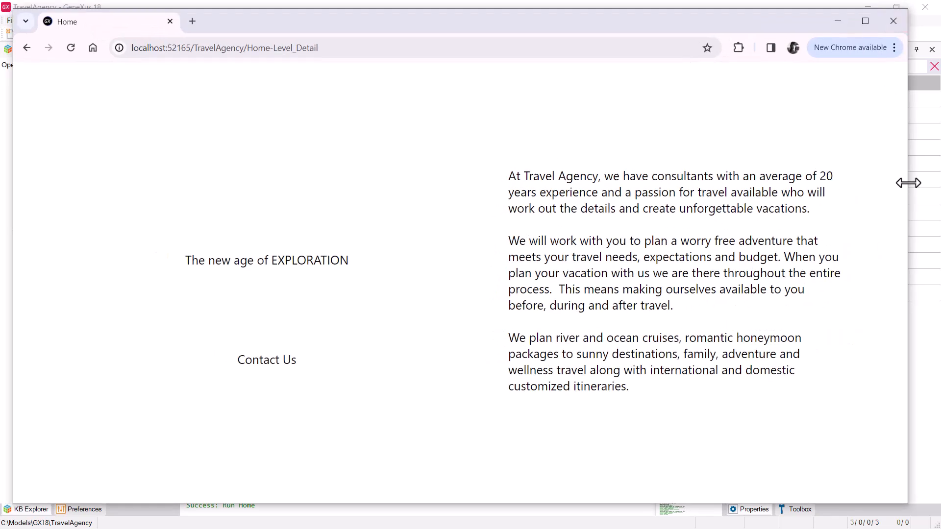
{"action": "left_click_drag", "start_coordinate": [908, 183], "coordinate": [740, 188]}
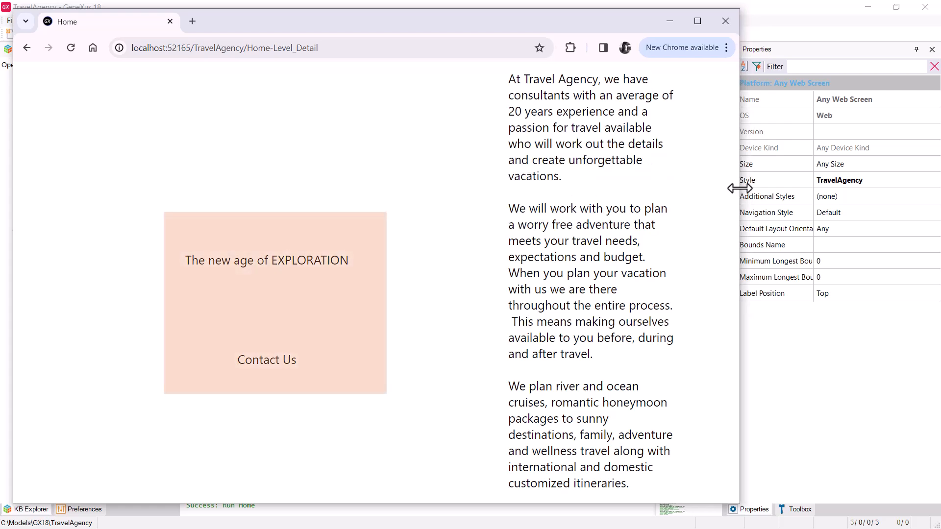
{"action": "left_click_drag", "start_coordinate": [740, 188], "coordinate": [694, 192]}
{"action": "scroll", "coordinate": [632, 218], "scroll_direction": "down", "scroll_amount": 4}
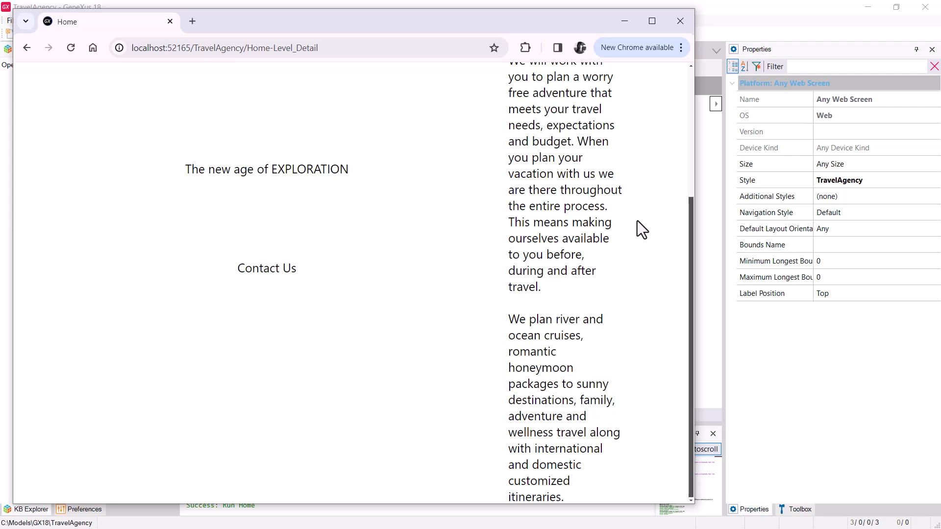
{"action": "scroll", "coordinate": [637, 221], "scroll_direction": "up", "scroll_amount": 4}
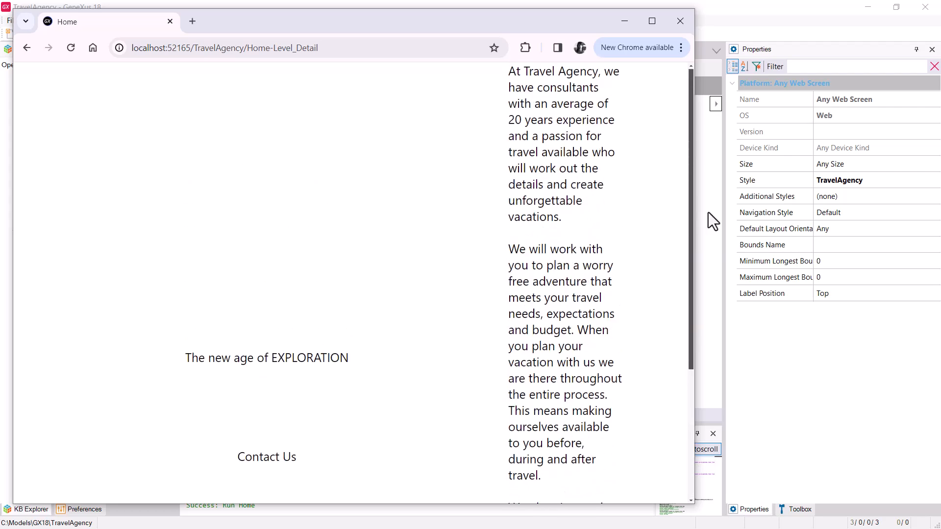
{"action": "left_click_drag", "start_coordinate": [693, 212], "coordinate": [884, 207]}
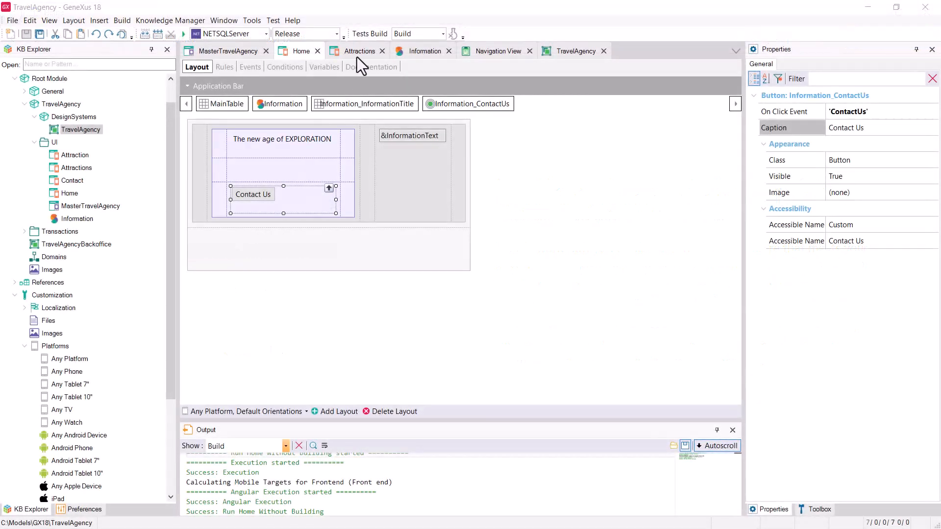
Insert a row in the Attractions panel's main table and place the Information stencil in the first row.
{"action": "left_click", "coordinate": [357, 52]}
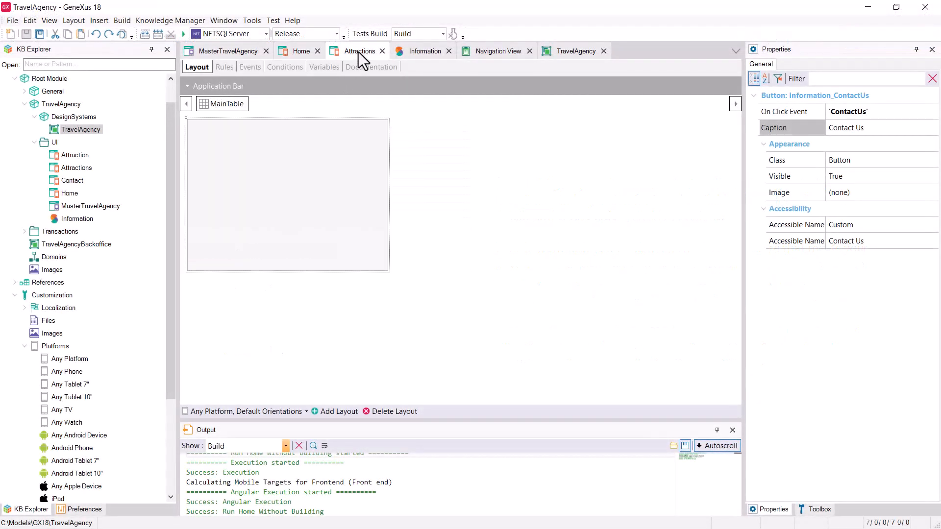
{"action": "right_click", "coordinate": [269, 175]}
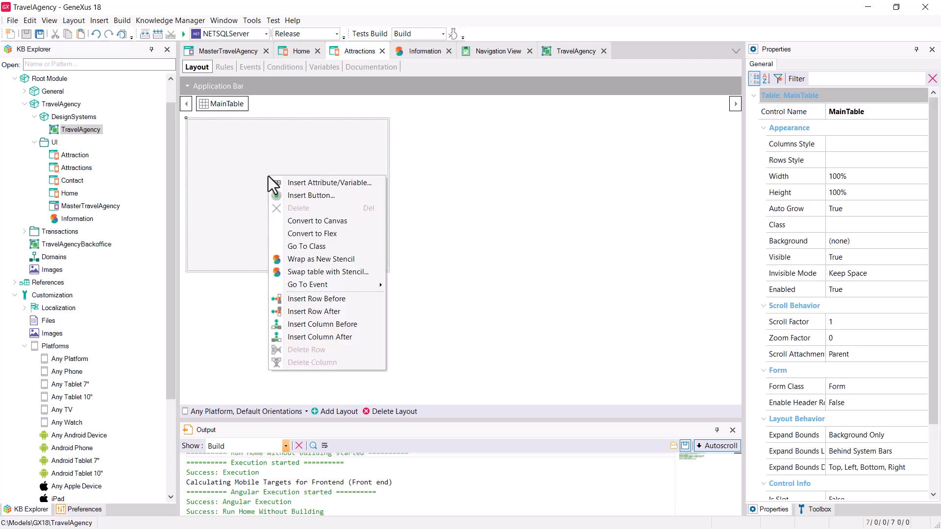
{"action": "left_click", "coordinate": [311, 299]}
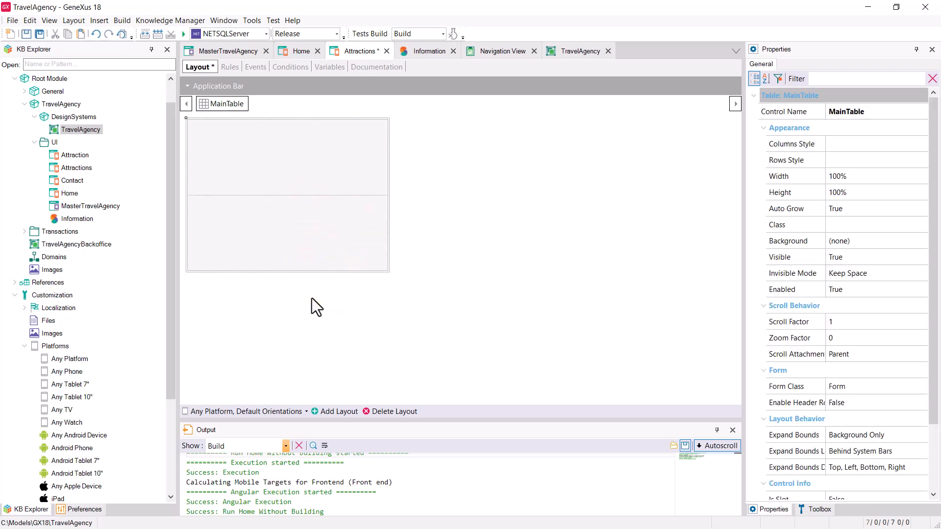
{"action": "left_click", "coordinate": [815, 509]}
{"action": "left_click_drag", "start_coordinate": [770, 216], "coordinate": [343, 181]}
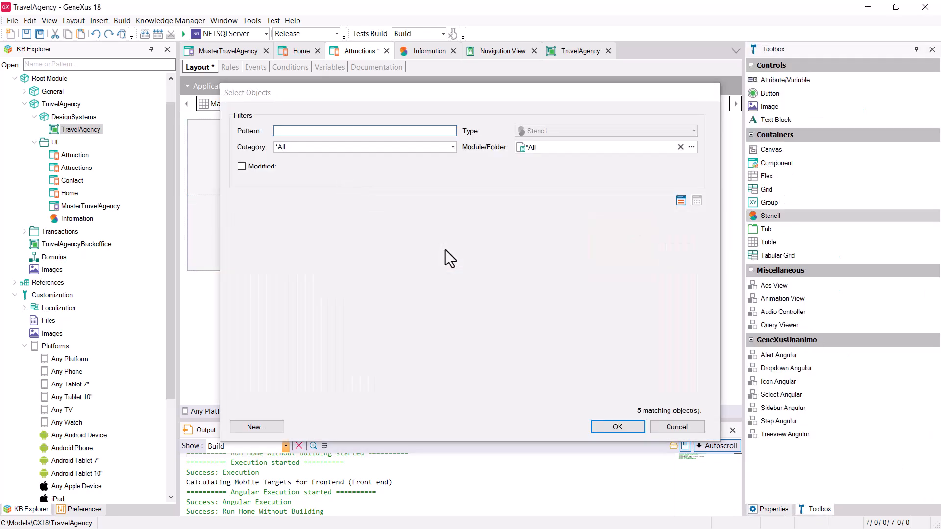
{"action": "key", "text": "Escape"}
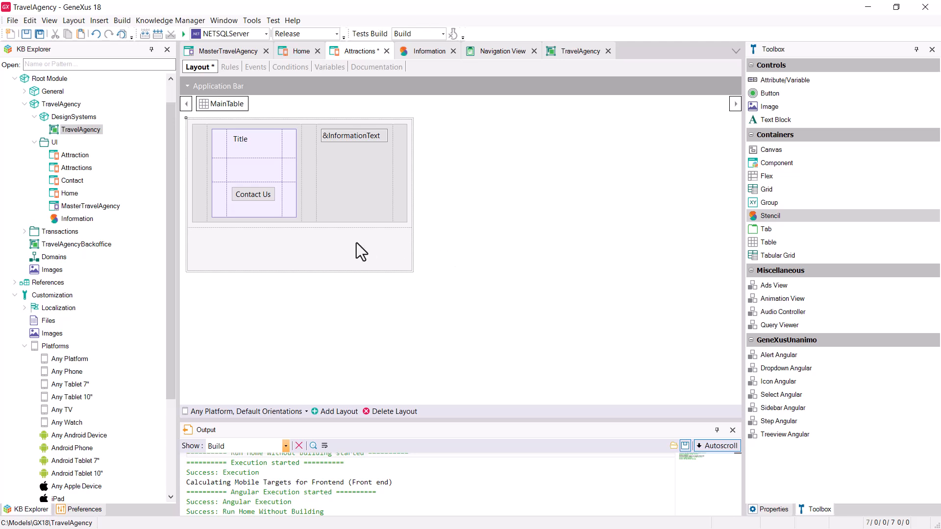
Set the Attractions main table's Rows Style to 712dip;100%.
{"action": "left_click", "coordinate": [767, 509]}
{"action": "left_click", "coordinate": [837, 160]}
{"action": "type", "text": "712dip;100%"}
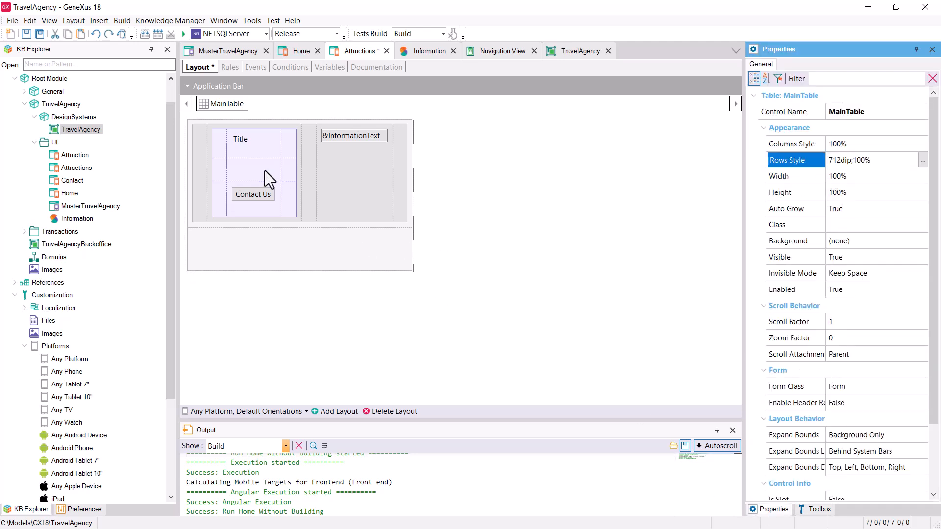
Set the stencil title's caption in the Attractions panel to "The most visited ATTRACTIONS", copied from the Attractions page of the Figma design.
{"action": "left_click", "coordinate": [244, 141]}
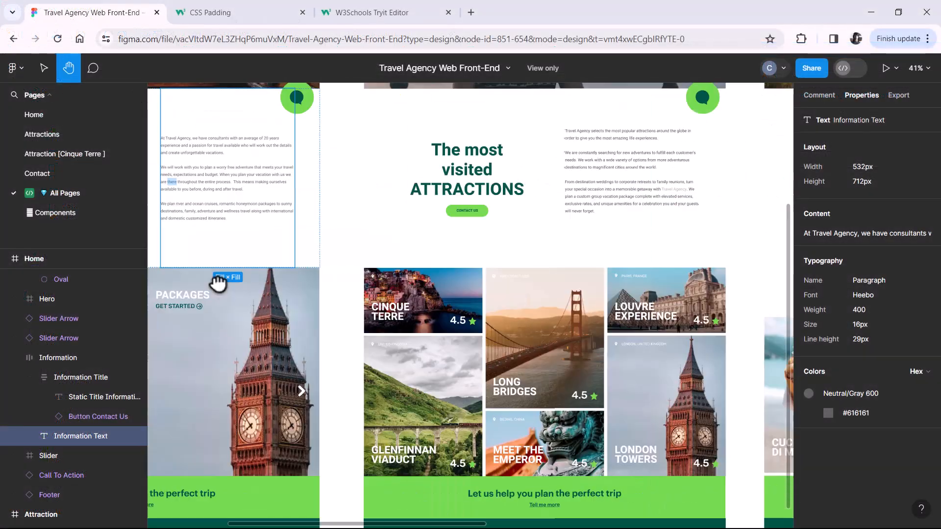
{"action": "left_click_drag", "start_coordinate": [218, 282], "coordinate": [175, 322]}
{"action": "left_click", "coordinate": [42, 69]}
{"action": "left_click", "coordinate": [367, 176]}
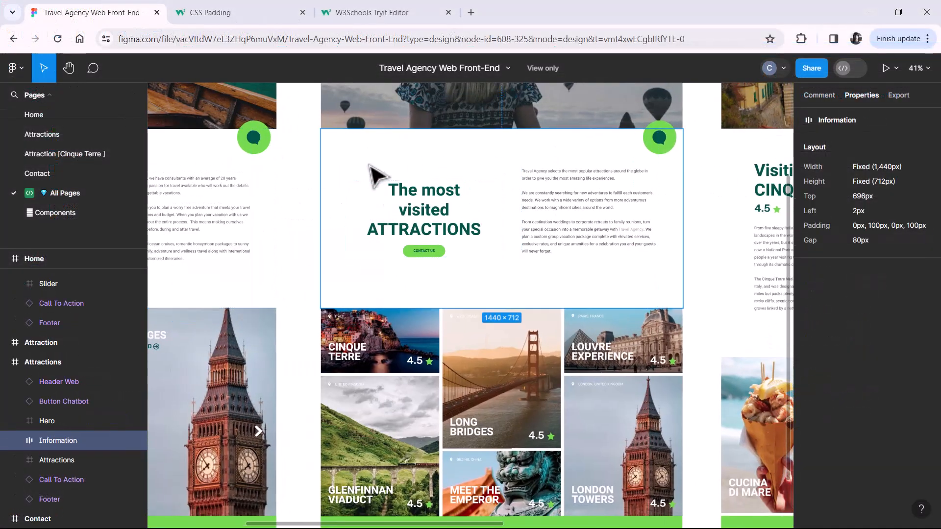
{"action": "double_click", "coordinate": [431, 195]}
{"action": "left_click", "coordinate": [917, 214]}
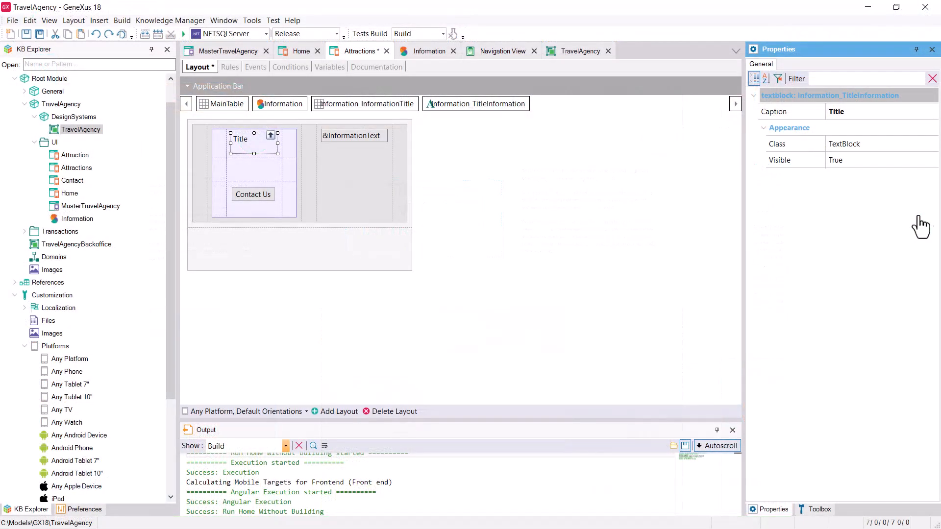
{"action": "left_click", "coordinate": [850, 113]}
{"action": "key", "text": "ctrl+v"}
{"action": "key", "text": "Return"}
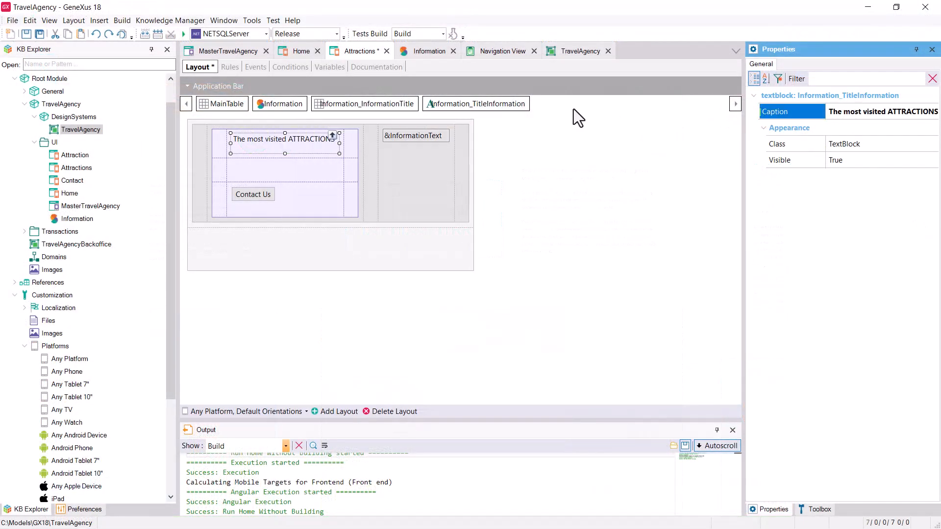
Add a ClientStart event to the Attractions panel assigning the three Figma information paragraphs to &InformationText, separated by double newline() calls.
{"action": "left_click", "coordinate": [256, 67]}
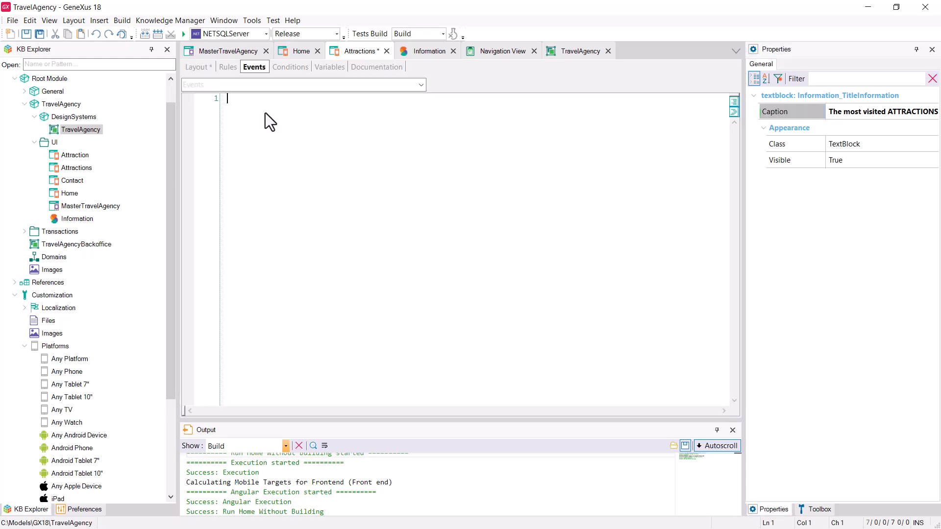
{"action": "left_click", "coordinate": [421, 85]}
{"action": "left_click", "coordinate": [268, 107]}
{"action": "type", "text": "&InformationText ="}
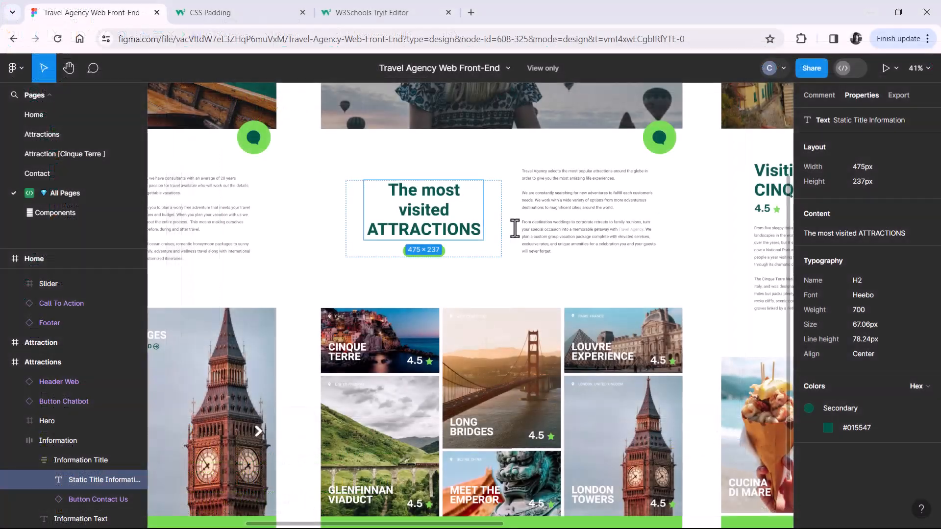
{"action": "left_click", "coordinate": [541, 230]}
{"action": "left_click", "coordinate": [917, 216]}
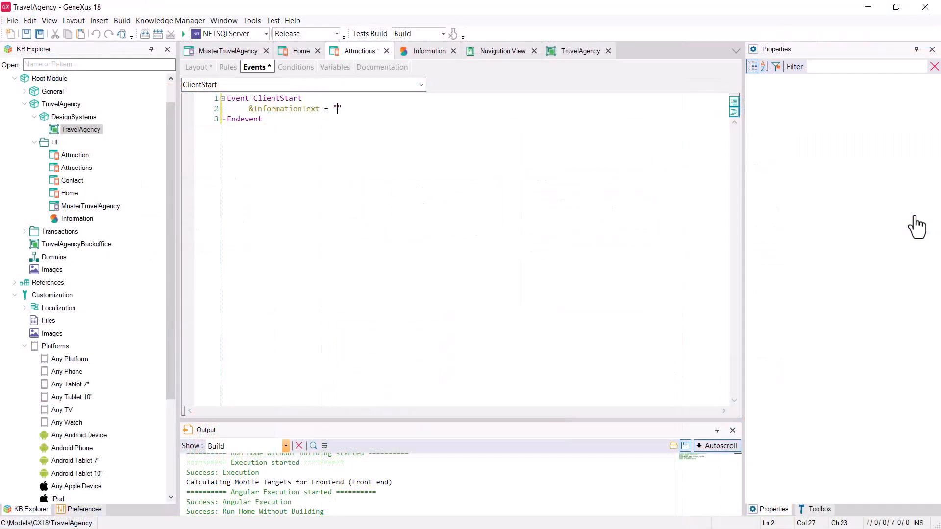
{"action": "key", "text": "ctrl+v"}
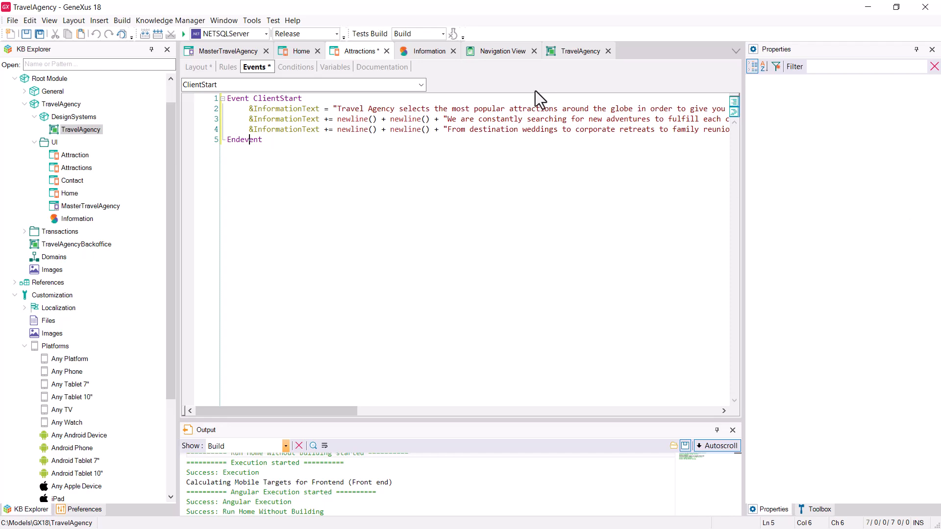
Create the Contact Us button's 'ContactUs' event in the Attractions panel with a call to Contact() and save the panel.
{"action": "left_click", "coordinate": [196, 67]}
{"action": "right_click", "coordinate": [251, 198]}
{"action": "left_click", "coordinate": [294, 219]}
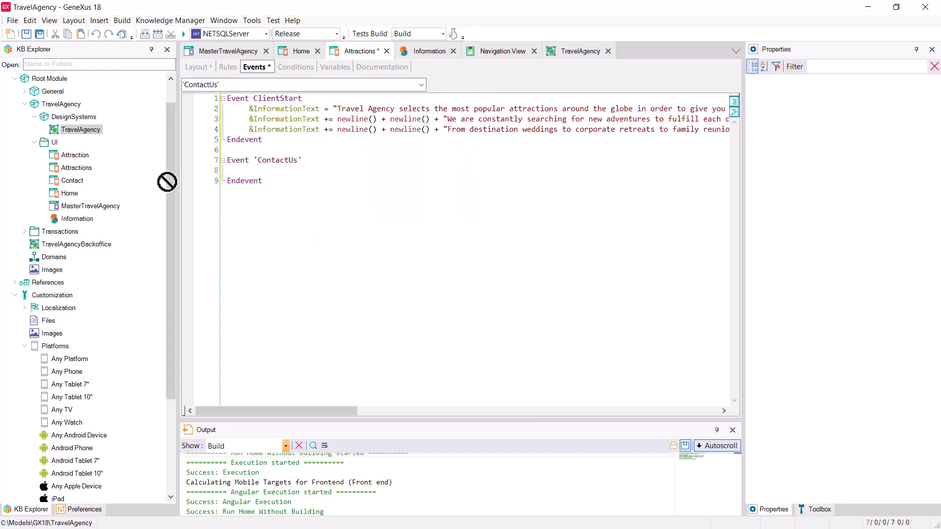
{"action": "left_click_drag", "start_coordinate": [93, 182], "coordinate": [256, 182]}
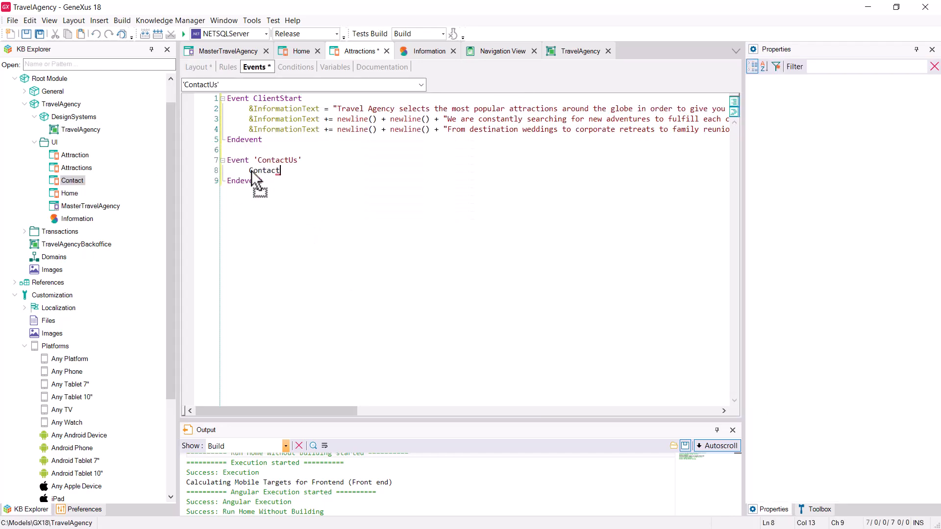
{"action": "left_click", "coordinate": [26, 34]}
Set the Attractions panel's Main program property to True and run the panel.
{"action": "left_click", "coordinate": [198, 67]}
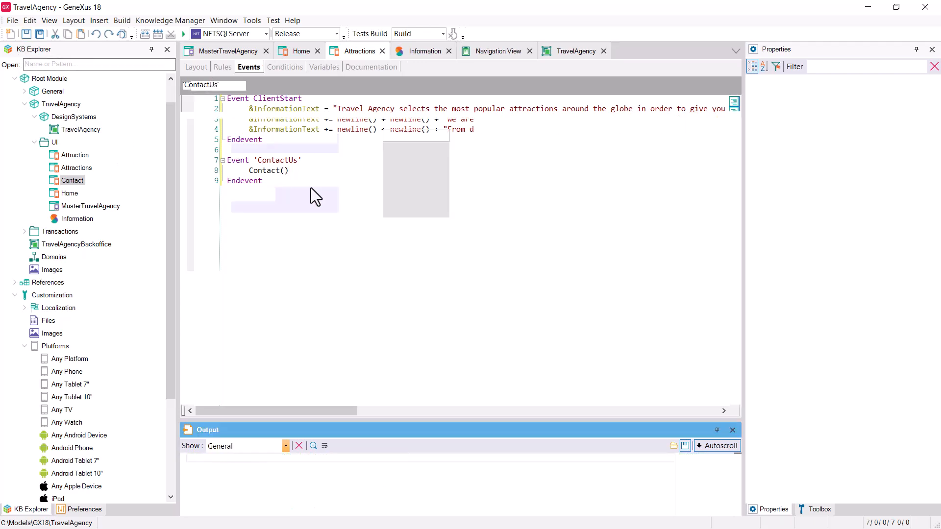
{"action": "left_click", "coordinate": [355, 51]}
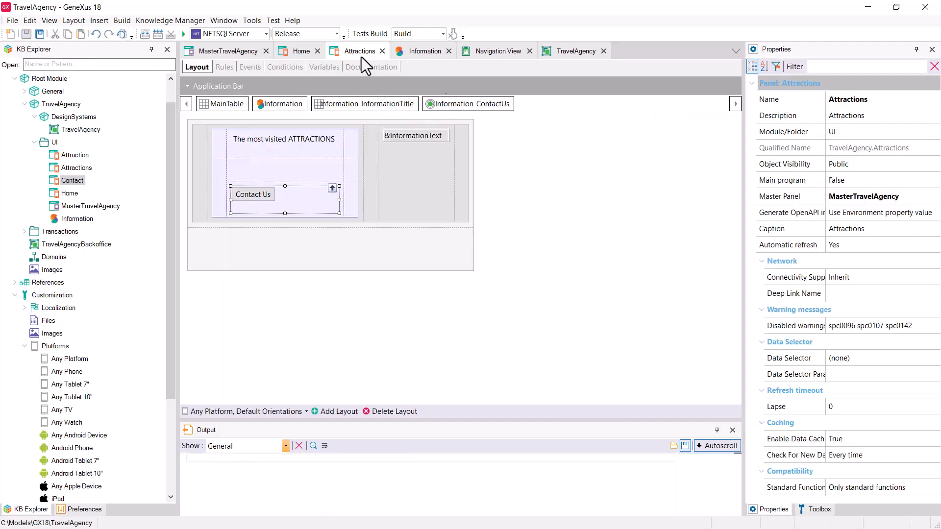
{"action": "left_click", "coordinate": [842, 180]}
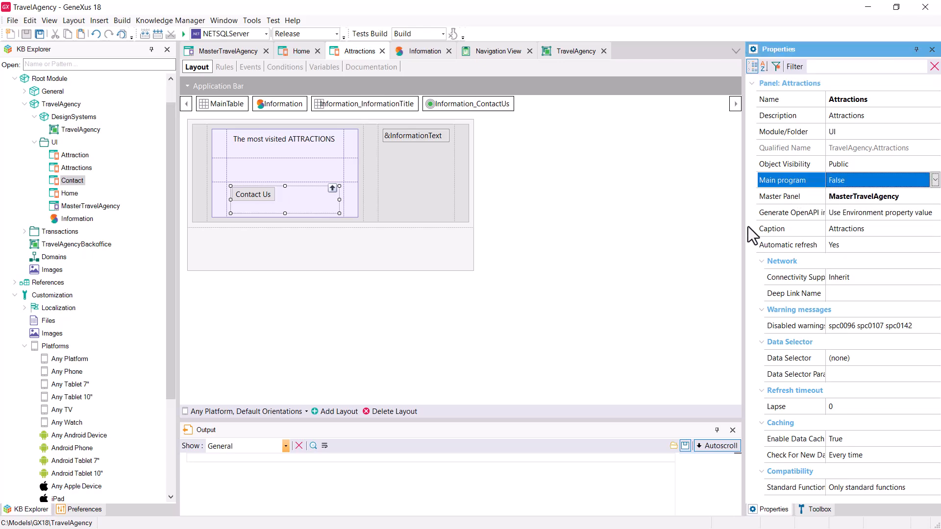
{"action": "key", "text": "t"}
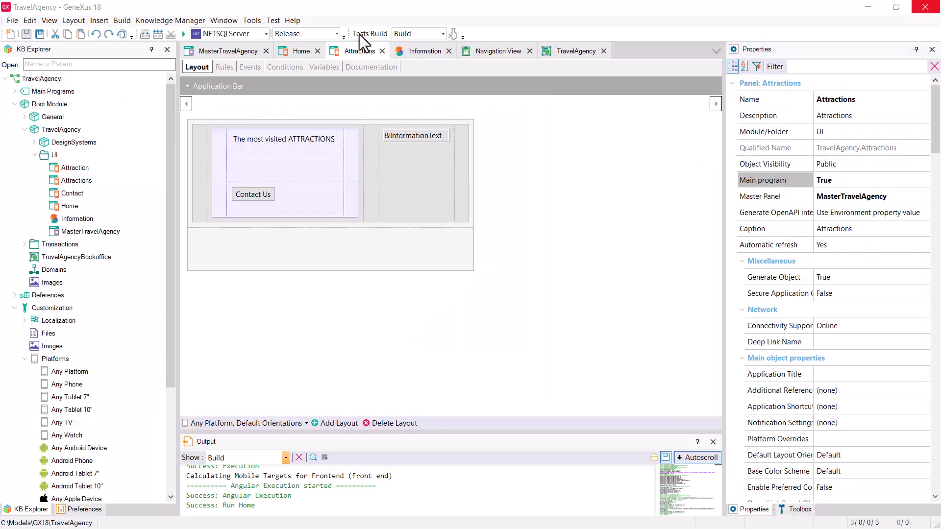
{"action": "right_click", "coordinate": [353, 52]}
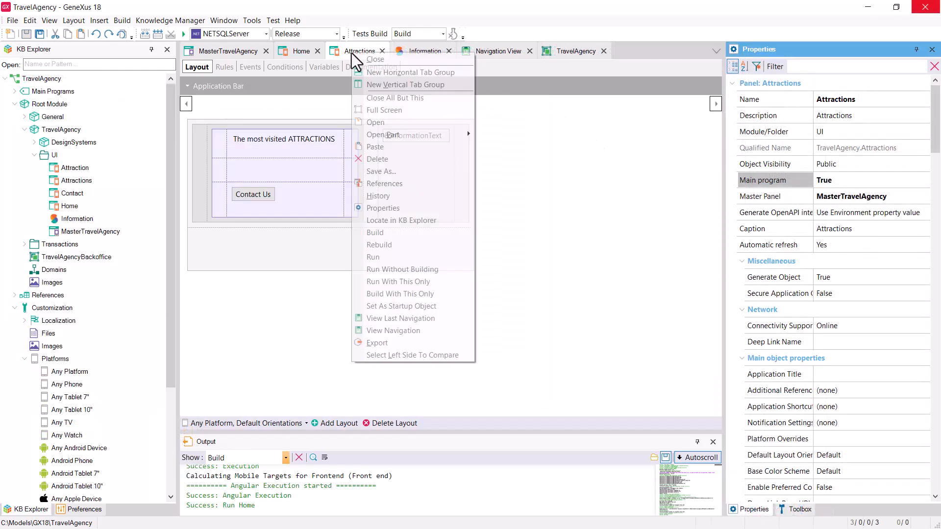
{"action": "left_click", "coordinate": [378, 256]}
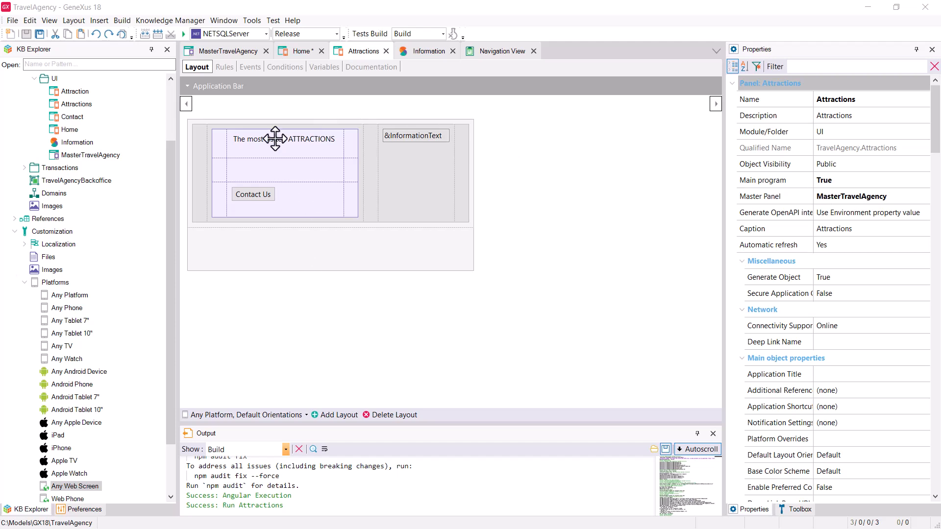
Review the Contact call in the Attractions events and compare the layouts and properties of the Attractions and Home panels.
{"action": "left_click", "coordinate": [248, 68]}
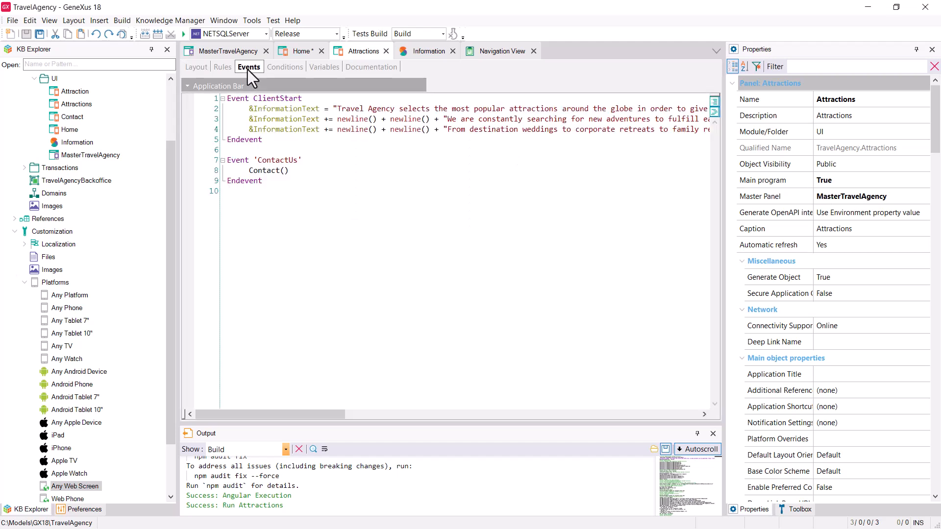
{"action": "double_click", "coordinate": [253, 171]}
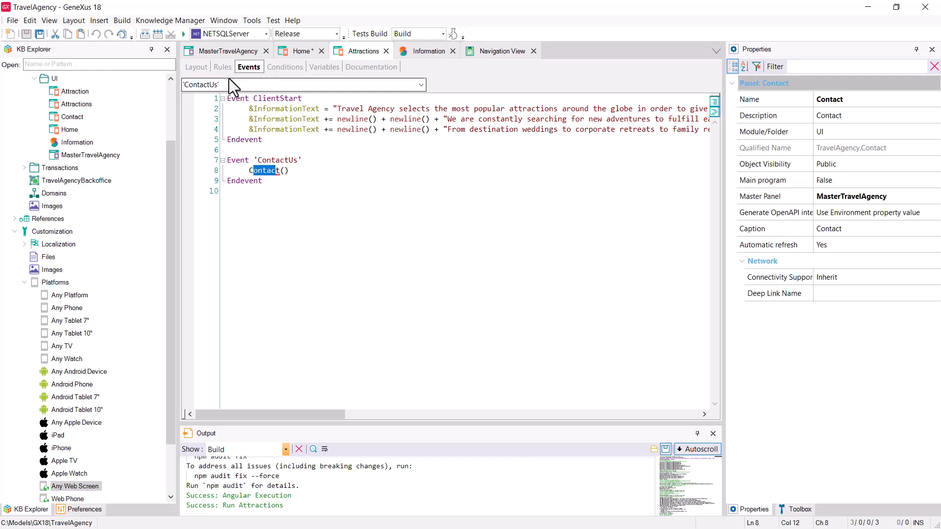
{"action": "left_click", "coordinate": [199, 72]}
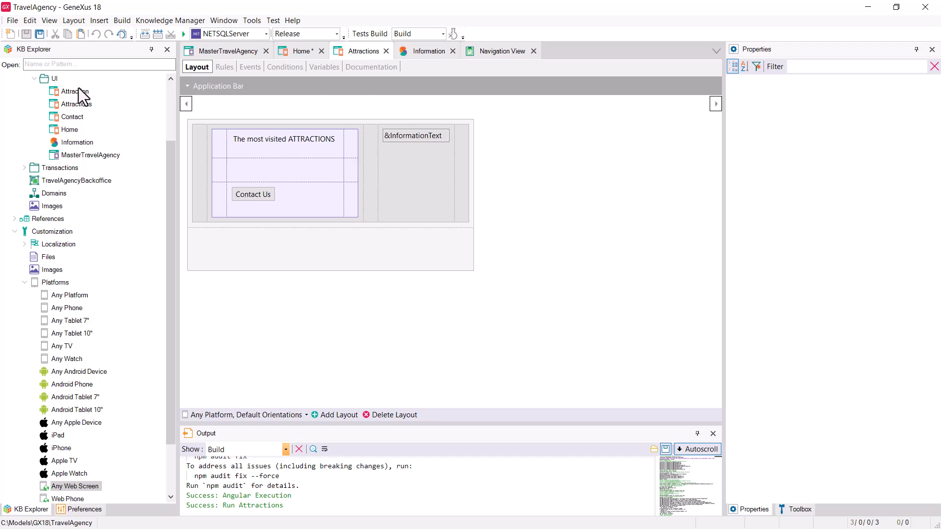
{"action": "left_click", "coordinate": [301, 52]}
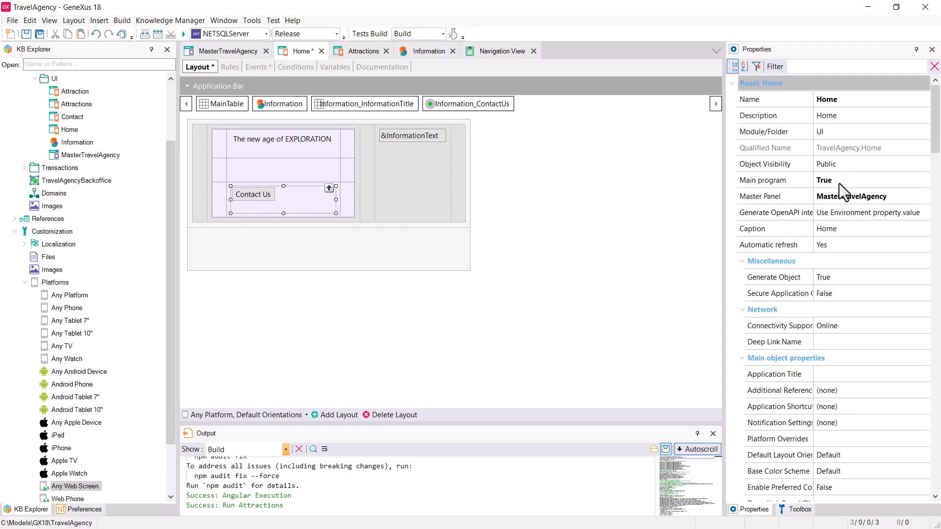
{"action": "left_click", "coordinate": [359, 52]}
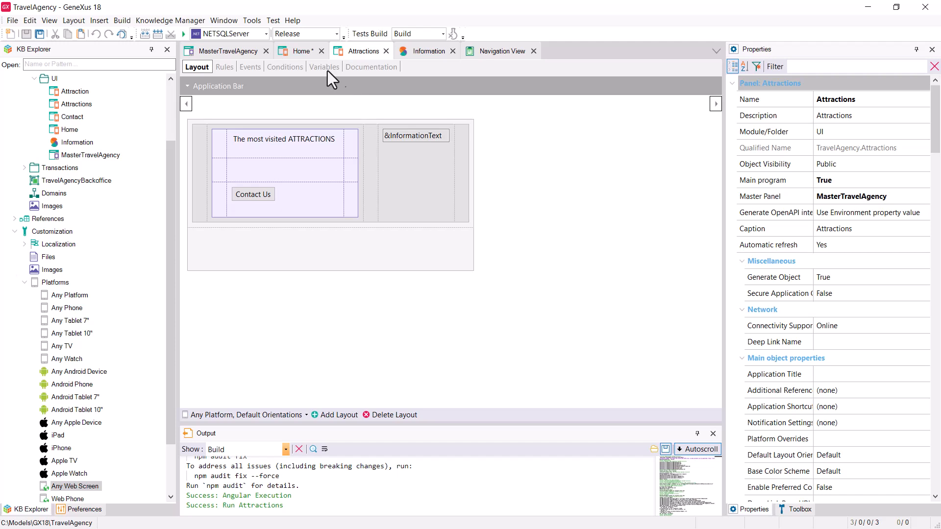
{"action": "left_click", "coordinate": [309, 55]}
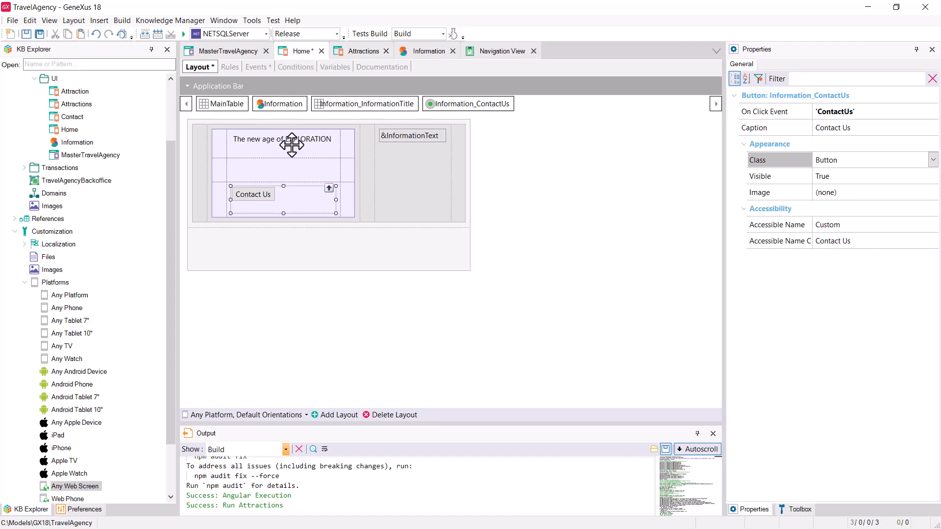
{"action": "left_click", "coordinate": [406, 243]}
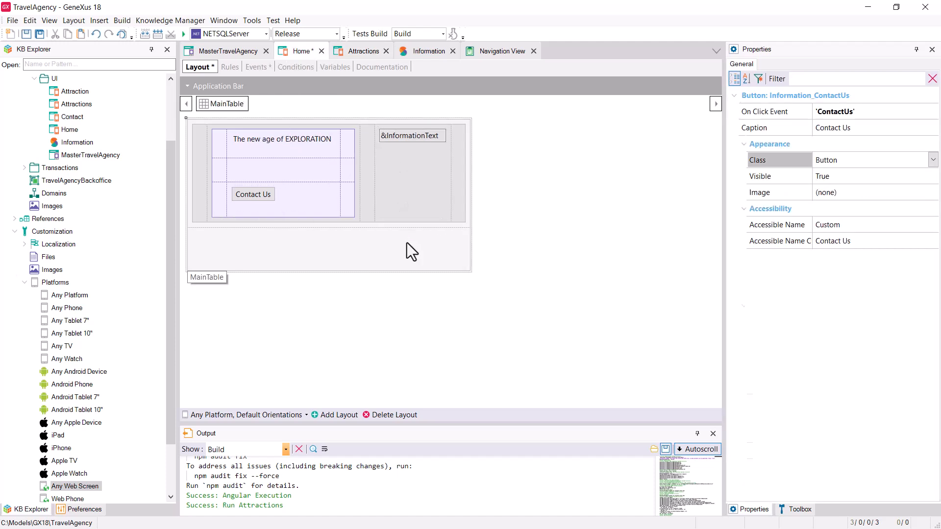